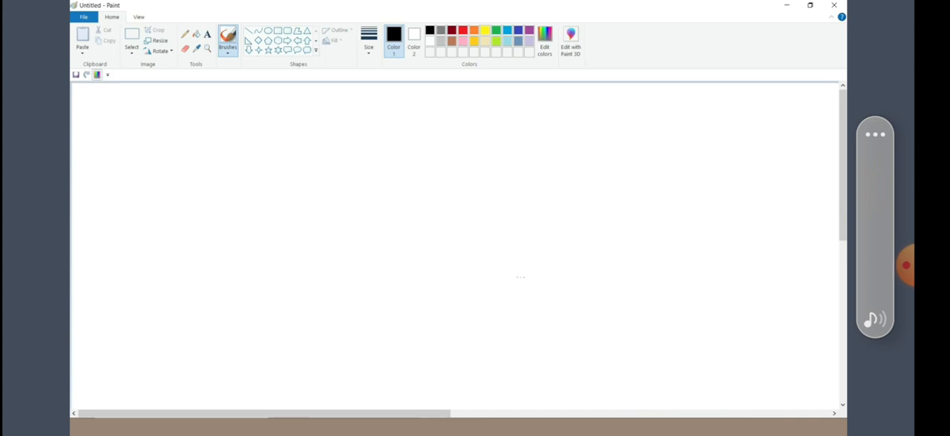
Step: Draw two large rounded rectangles of similar size side by side, with a wide gap between them
left_click_drag(176, 131, 394, 369)
left_click_drag(304, 320, 274, 317)
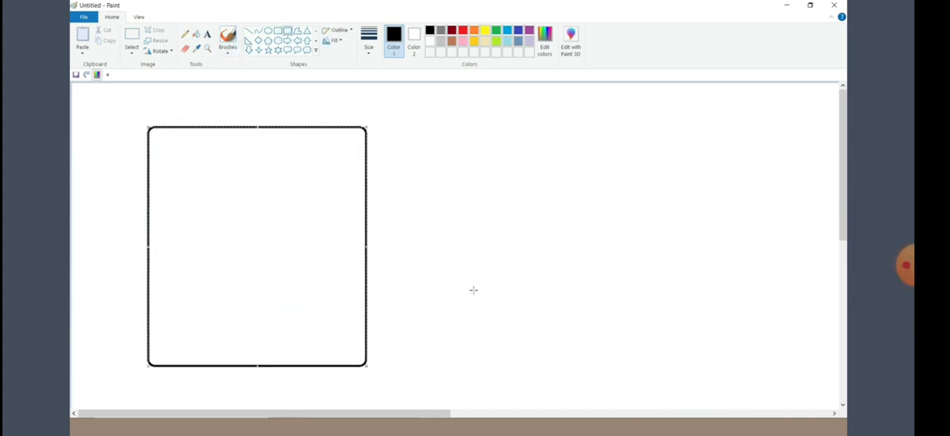
left_click_drag(586, 127, 801, 371)
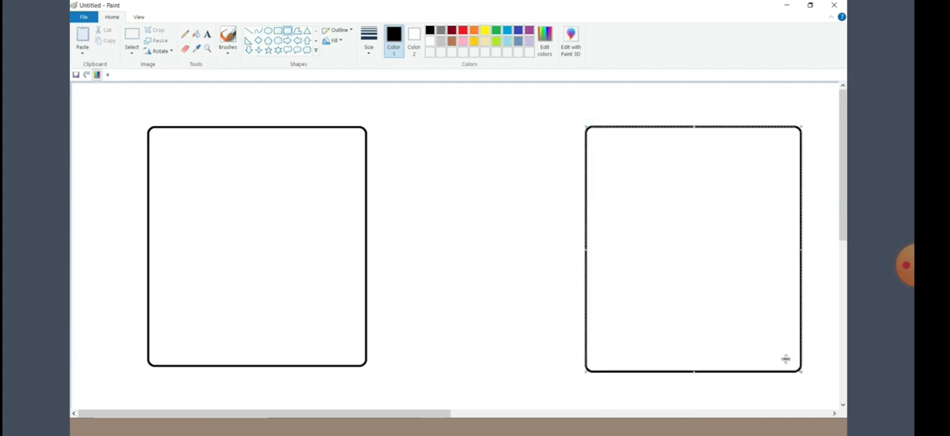
left_click(185, 97)
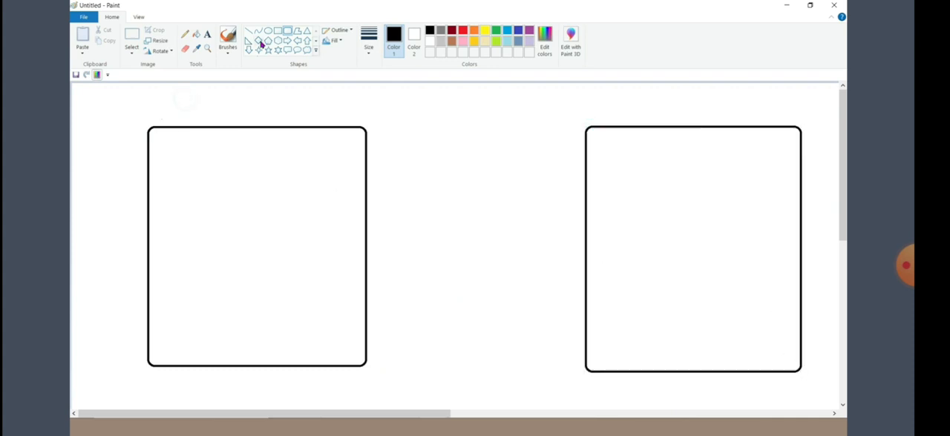
Step: Draw a black rectangle inside the upper right part of the left rounded box
left_click(276, 32)
mouse_move(253, 155)
left_mouse_down()
mouse_move(328, 212)
mouse_move(341, 255)
left_mouse_up()
left_click_drag(307, 227, 282, 223)
left_click(213, 209)
left_click(207, 33)
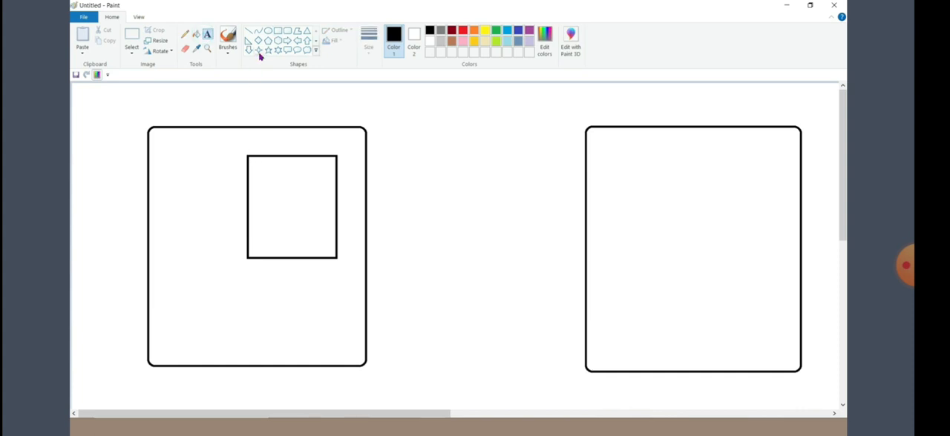
Step: Draw a smaller rectangle in the upper left part of the rectangle inside the left rounded box
left_click(277, 31)
left_click_drag(255, 165, 307, 211)
left_click(292, 195)
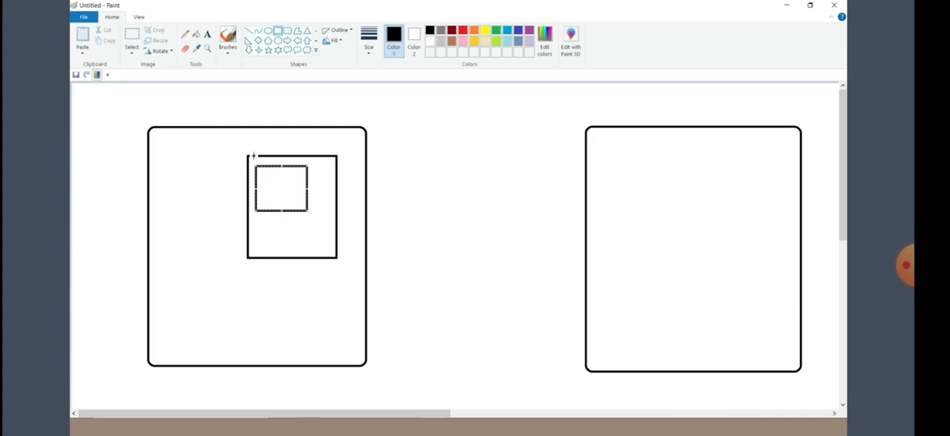
left_click(269, 230)
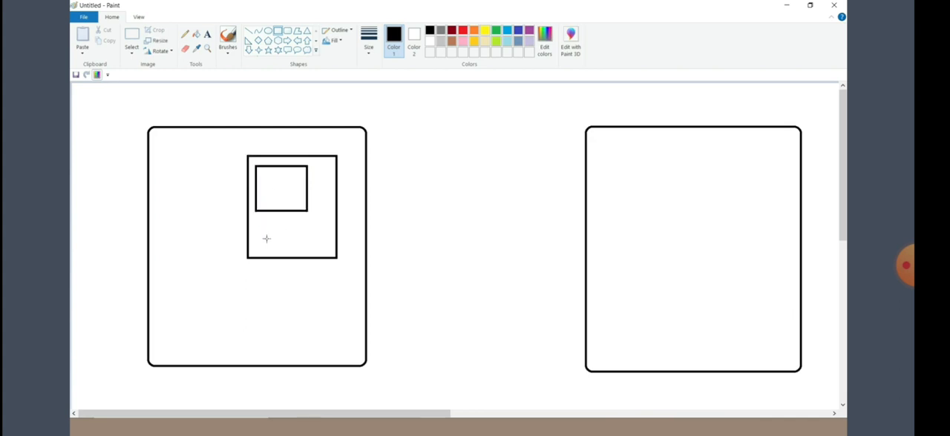
Step: Add the text "Domain Controller" along the bottom inside the rectangle that holds the small one
left_click(207, 34)
left_click(266, 252)
type("Domain Controller")
Step: Label the small inner rectangle "ADDS" above its edge and put "DC01" above the Domain Controller rectangle
left_click(260, 160)
left_click(257, 158)
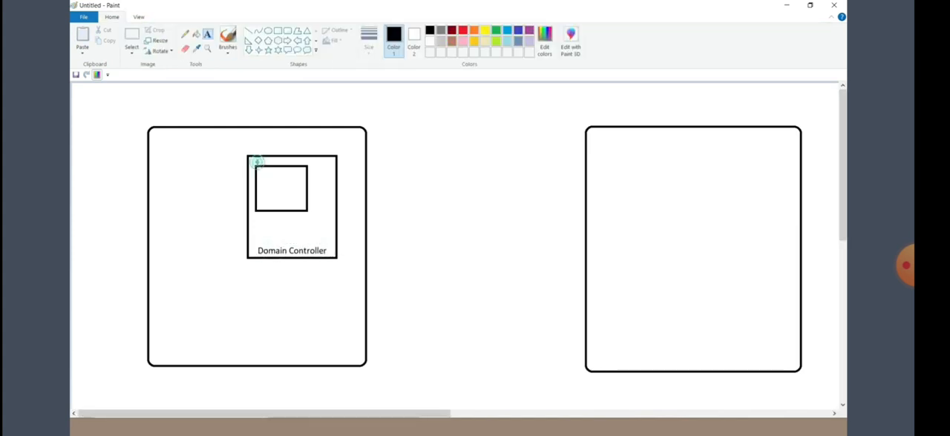
type("ADDS")
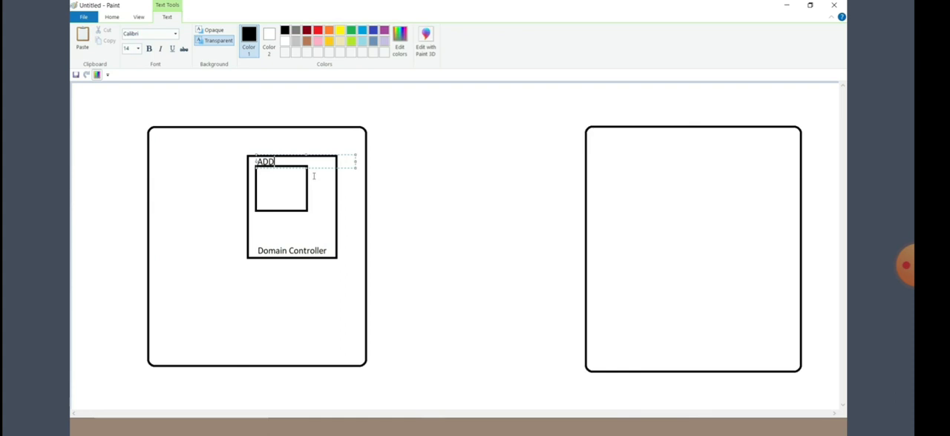
left_click(305, 212)
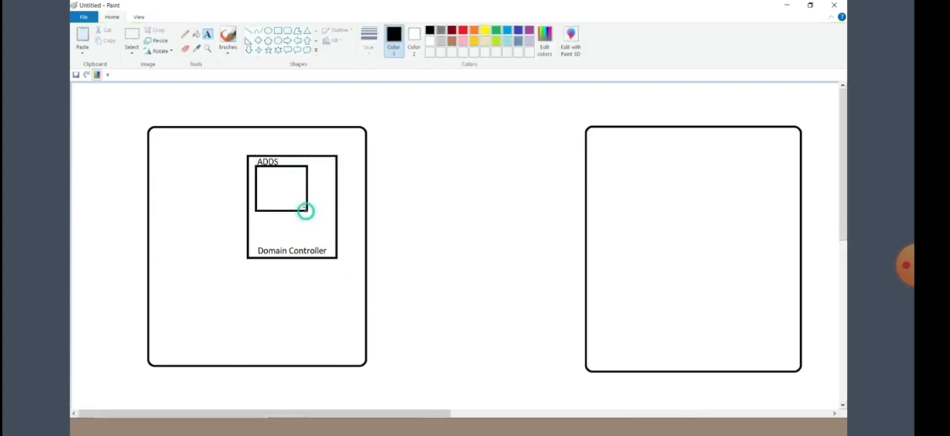
left_click(284, 145)
type("DC01")
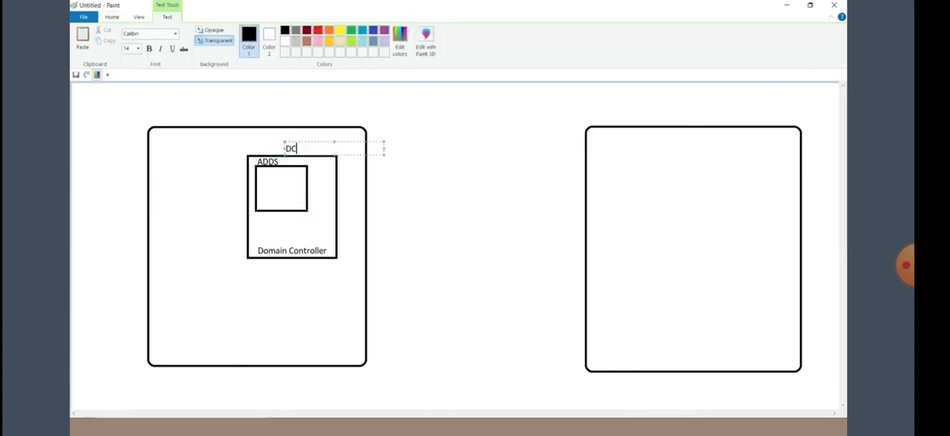
Step: Title the left rounded box "On Prem" and the right rounded box "Azure", placing each title above its box
left_click(155, 146)
left_click(155, 117)
type("On Prem")
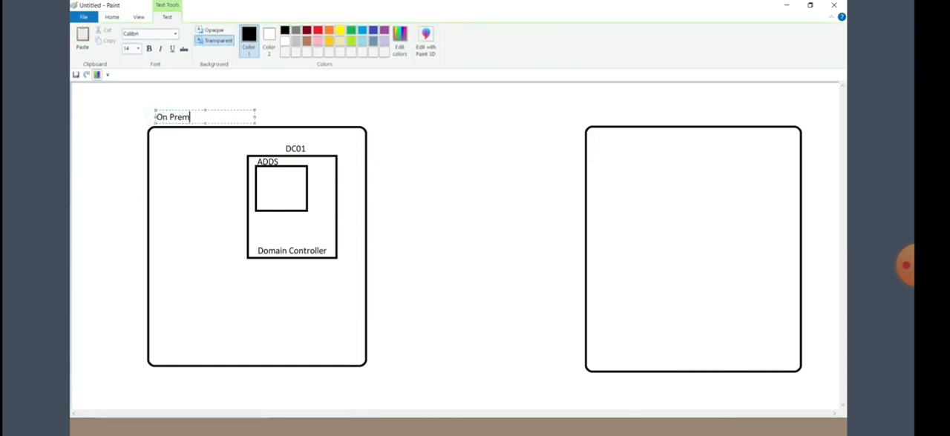
left_click(592, 124)
left_click(593, 119)
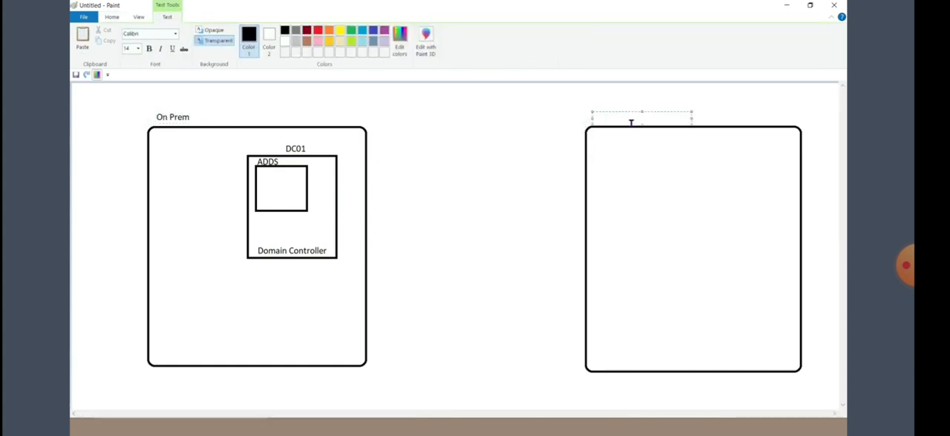
type("Azure")
left_click(496, 143)
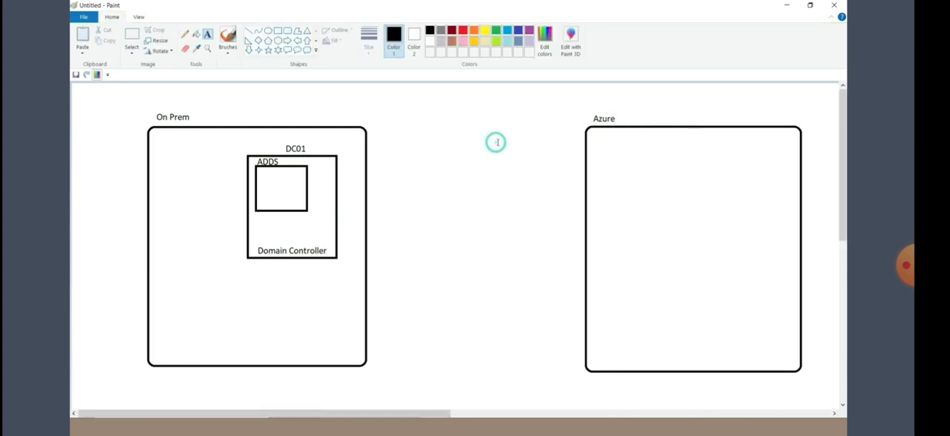
Step: Draw a rectangle in the upper left part of the Azure box, about the size of the Domain Controller one
left_click(278, 31)
left_click_drag(605, 149, 693, 251)
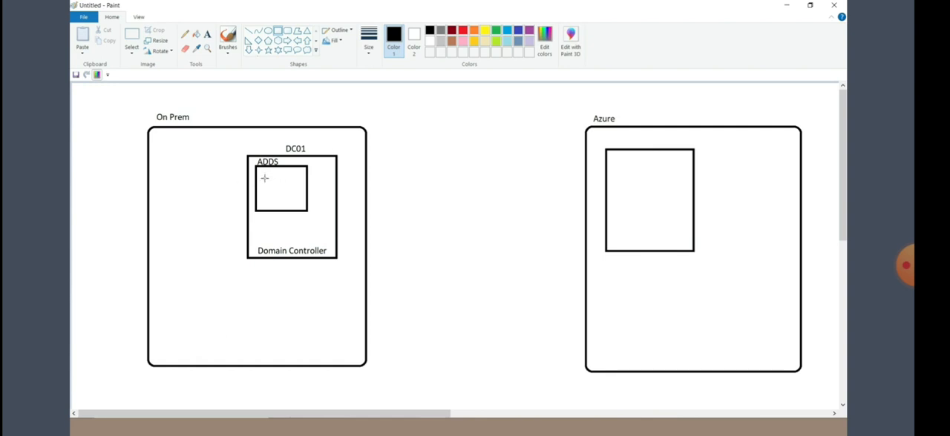
Step: List "User1" and "User2" on separate lines inside the ADDS rectangle and label the rectangle in the Azure box "Azure Active Directory"
left_click(208, 34)
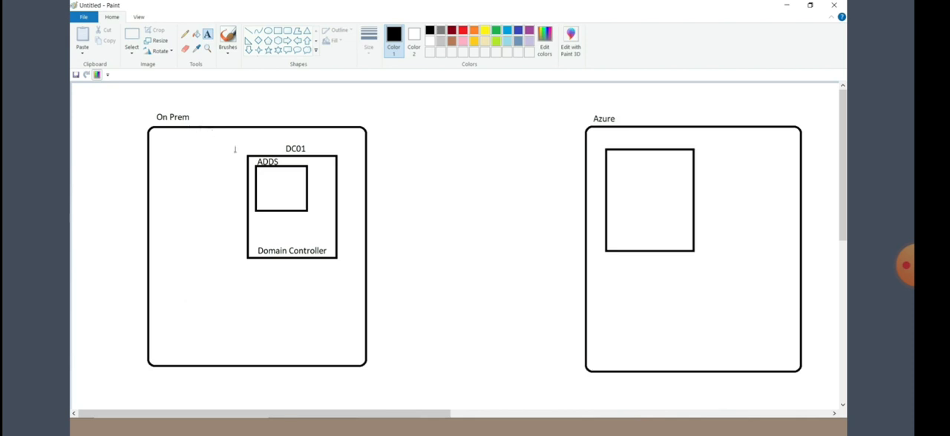
left_click(266, 180)
type("User1")
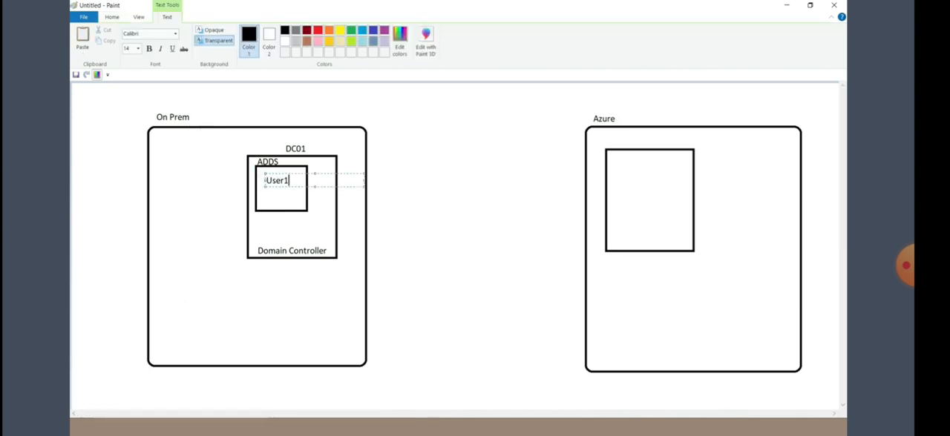
key("Return")
type("User2")
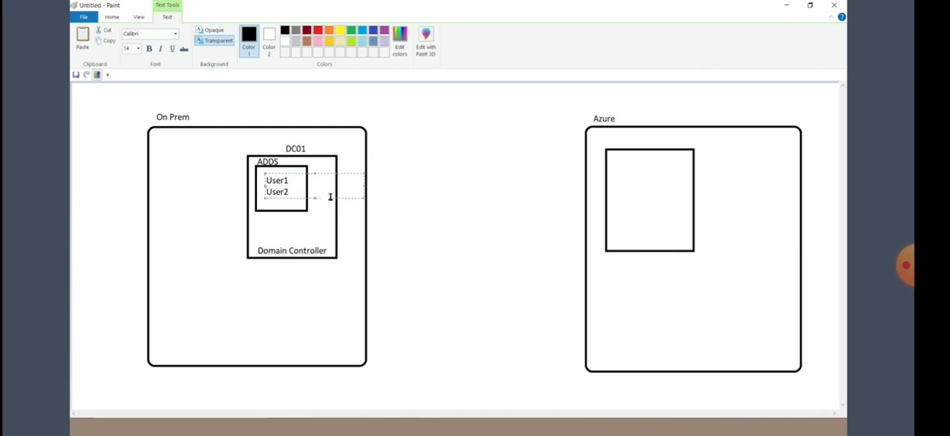
left_click(605, 142)
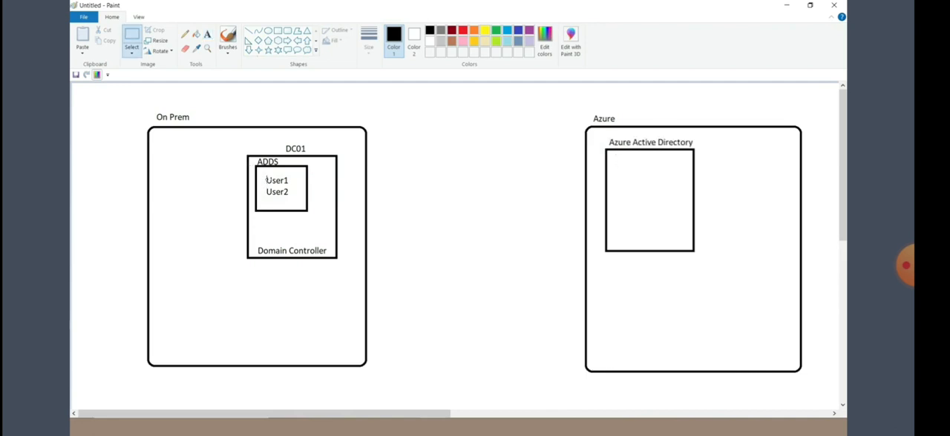
Step: Place a copy of the User1 and User2 text inside the Azure Active Directory rectangle and remove that copy again
left_click(262, 172)
mouse_move(262, 172)
left_mouse_down()
mouse_move(292, 182)
mouse_move(300, 202)
left_mouse_up()
key("ctrl+c")
key("ctrl+v")
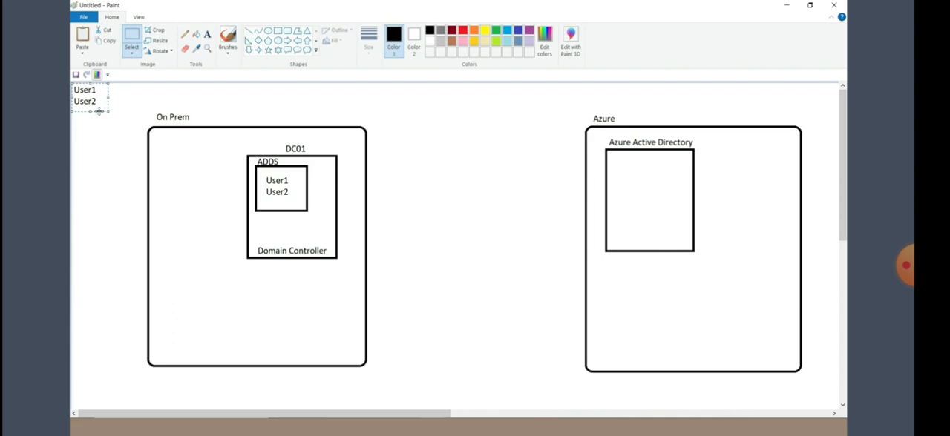
left_click_drag(88, 98, 633, 176)
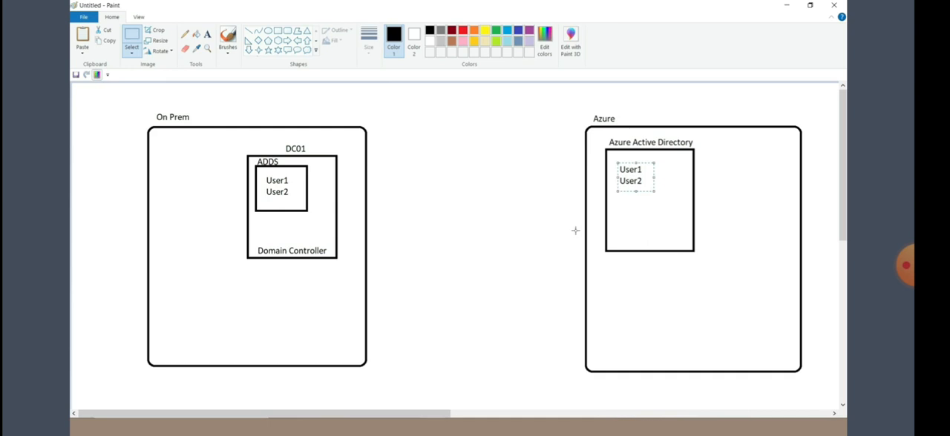
key("Delete")
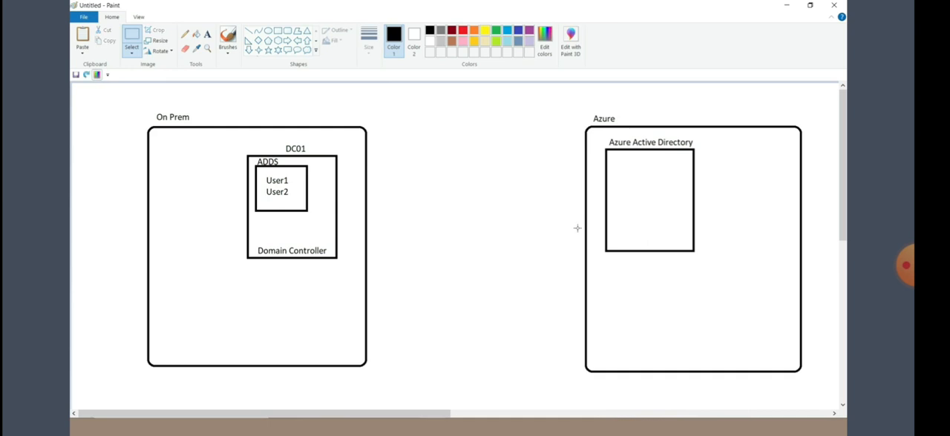
Step: Draw a square below the Domain Controller rectangle and a smaller rectangle inside it with the text "Azure AD Connect"
left_click(277, 31)
mouse_move(269, 289)
left_mouse_down()
mouse_move(324, 318)
mouse_move(336, 353)
left_mouse_up()
left_click_drag(297, 323, 293, 323)
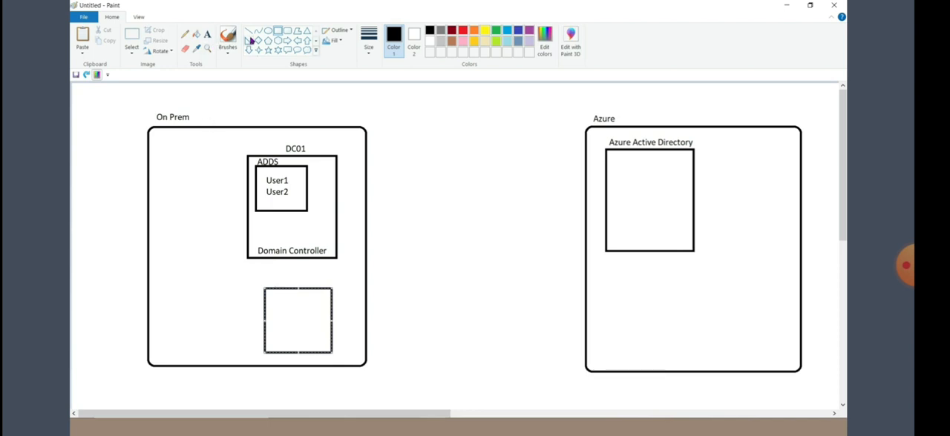
left_click(278, 32)
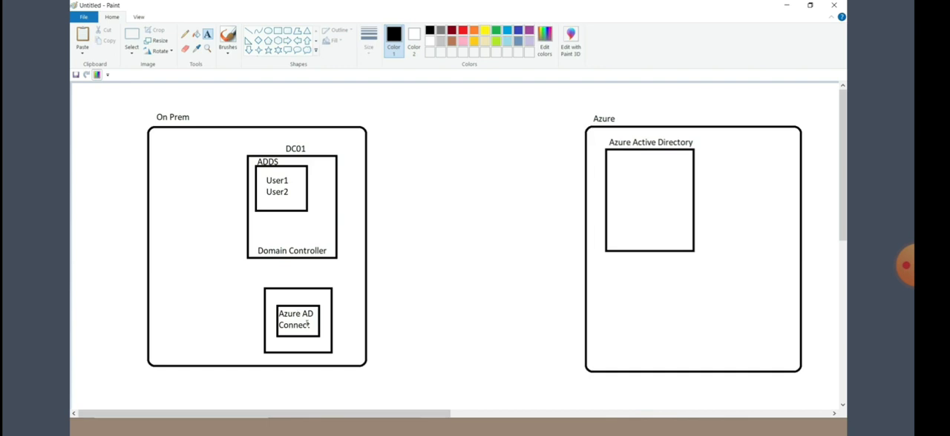
Step: Draw straight lines from the Azure AD Connect rectangle to the ADDS rectangle and to the Azure Active Directory rectangle
left_click(248, 31)
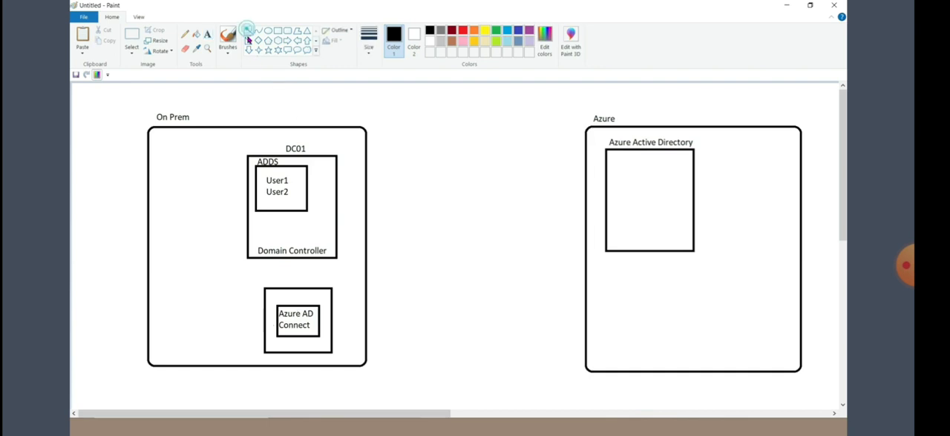
left_click_drag(296, 306, 276, 212)
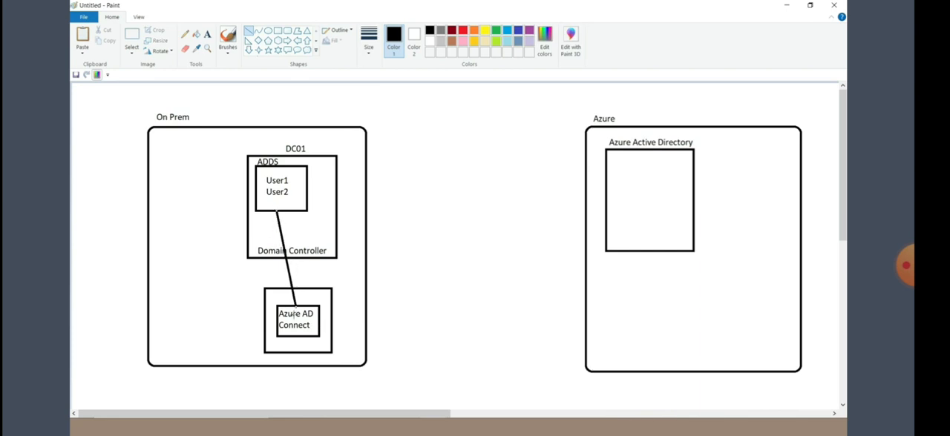
mouse_move(318, 325)
left_mouse_down()
mouse_move(388, 294)
mouse_move(515, 263)
mouse_move(605, 211)
left_mouse_up()
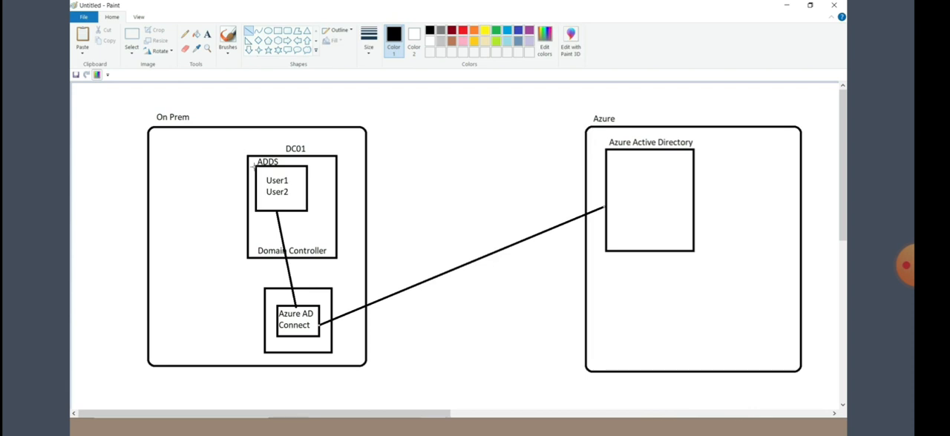
Step: Undo the connecting lines and the Azure AD Connect server drawing below the Domain Controller
key("ctrl+z")
key("ctrl+z")
key("ctrl+z")
key("ctrl+z")
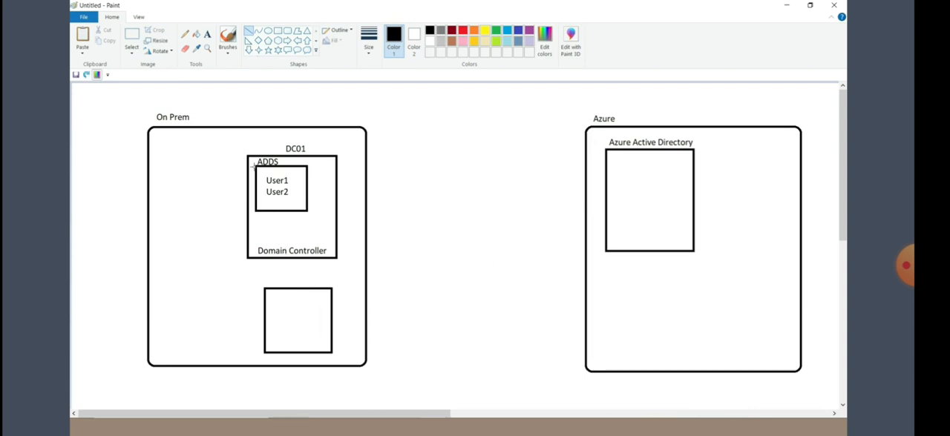
key("ctrl+z")
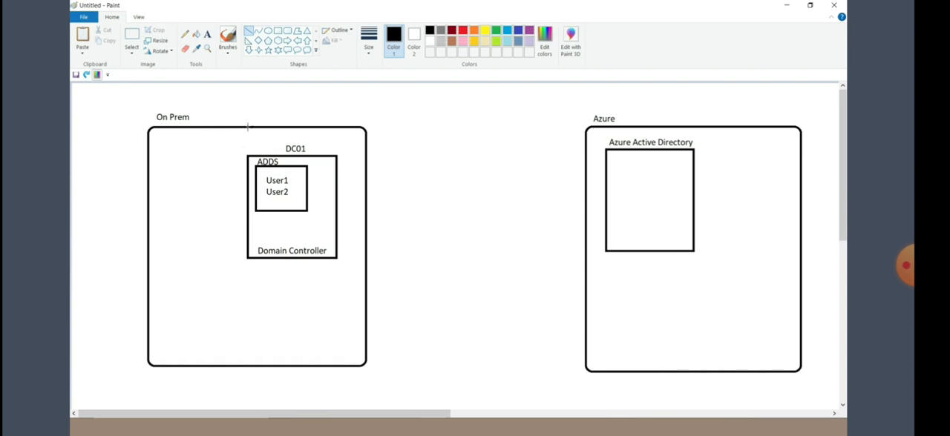
Step: Switch to the Azure portal in the browser and start creating a new virtual machine from the Virtual machines service
key("alt+Tab")
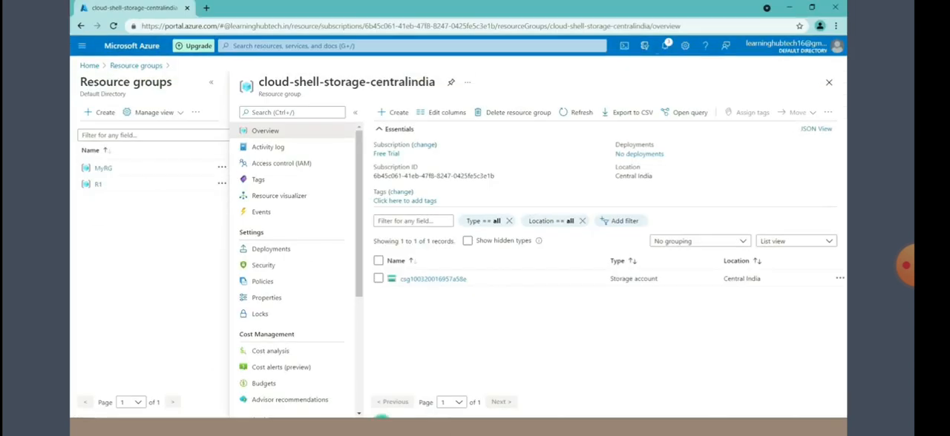
left_click(245, 46)
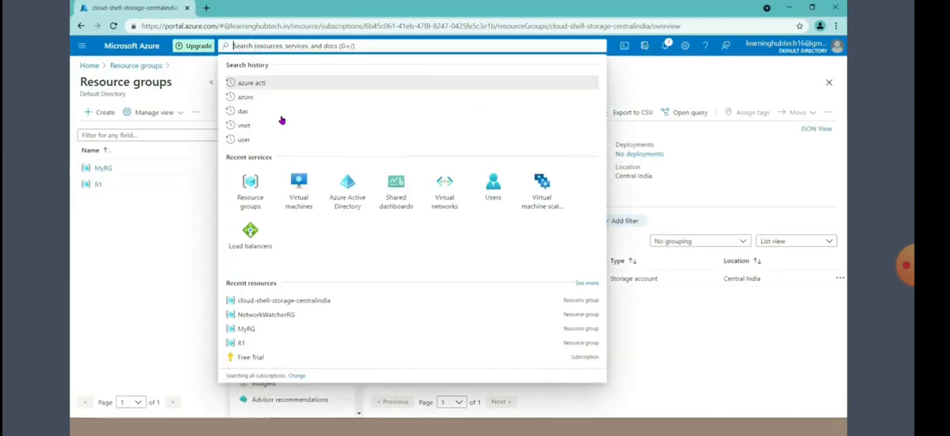
left_click(298, 189)
left_click(100, 116)
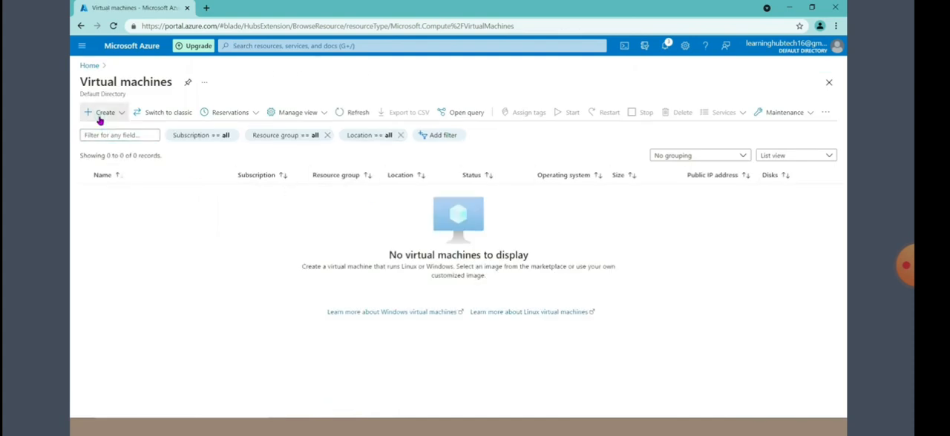
left_click(111, 132)
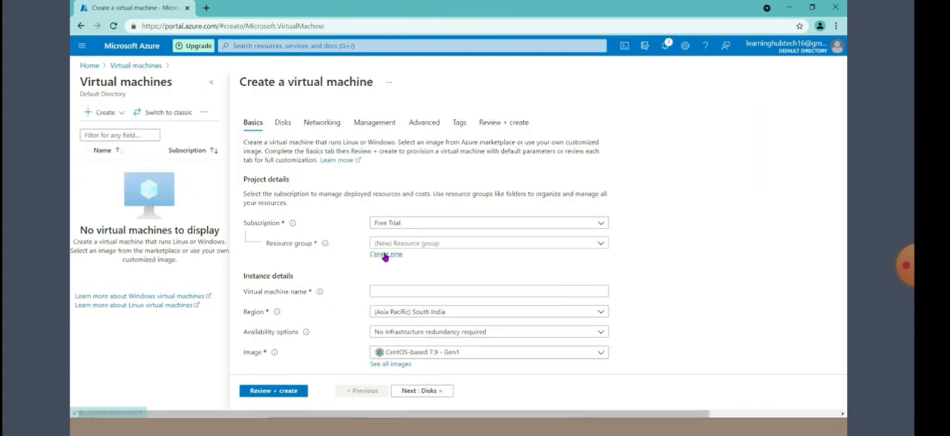
Step: Create a new resource group named adconnect for the virtual machine
left_click(386, 254)
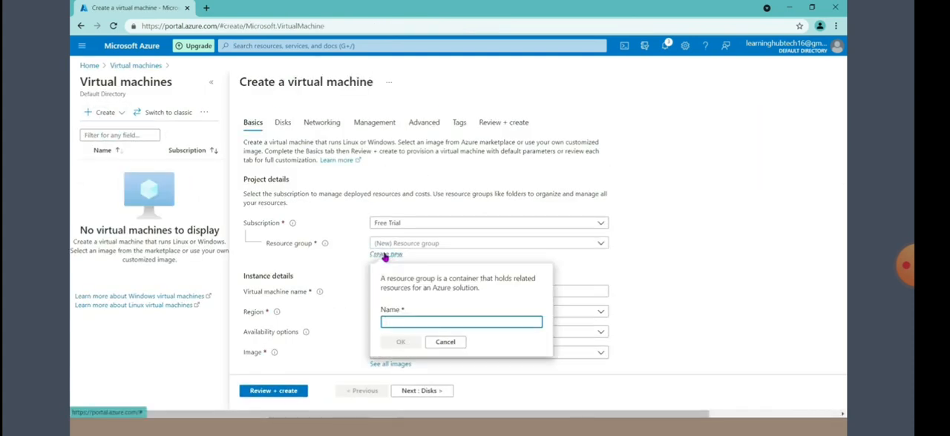
type("adconnect")
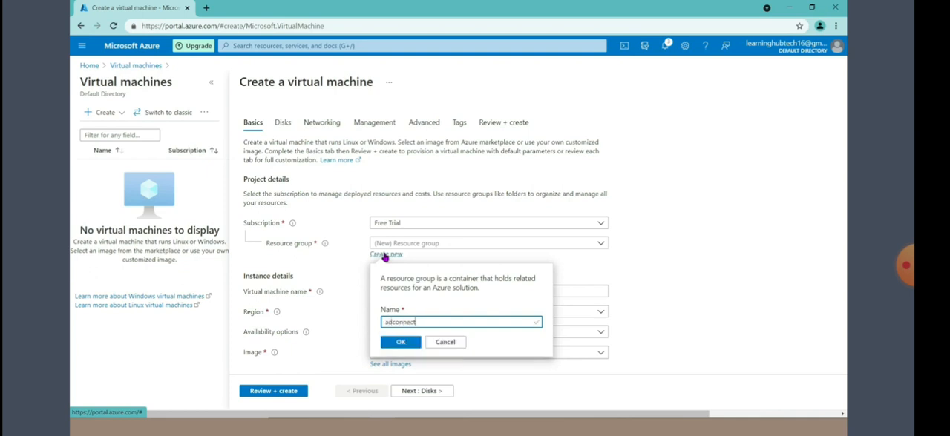
left_click(397, 345)
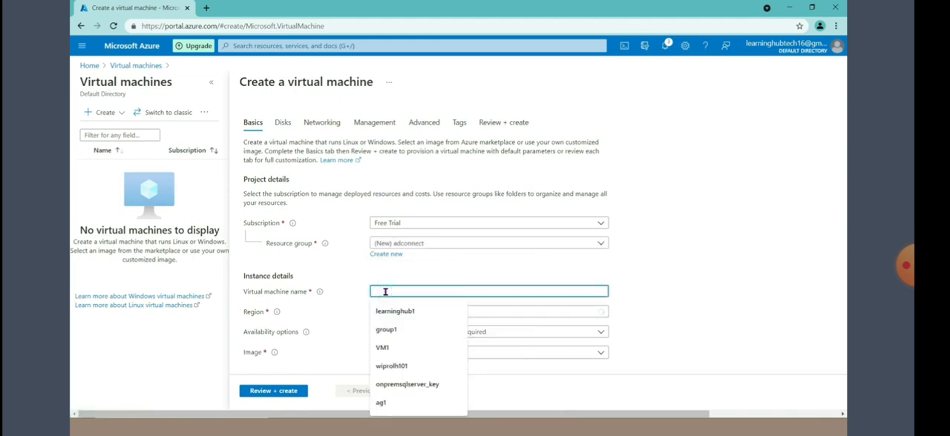
Step: Name the virtual machine DC01 and set its region to (Asia Pacific) Central India
type("DC01")
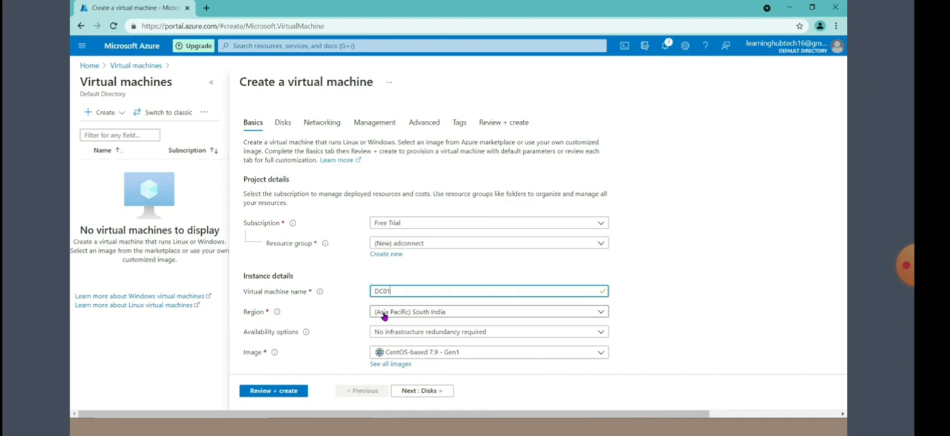
left_click(384, 315)
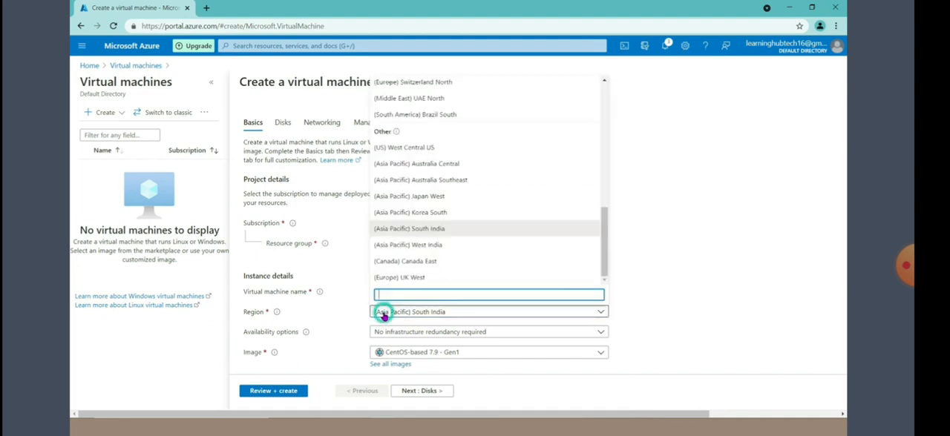
type("central in")
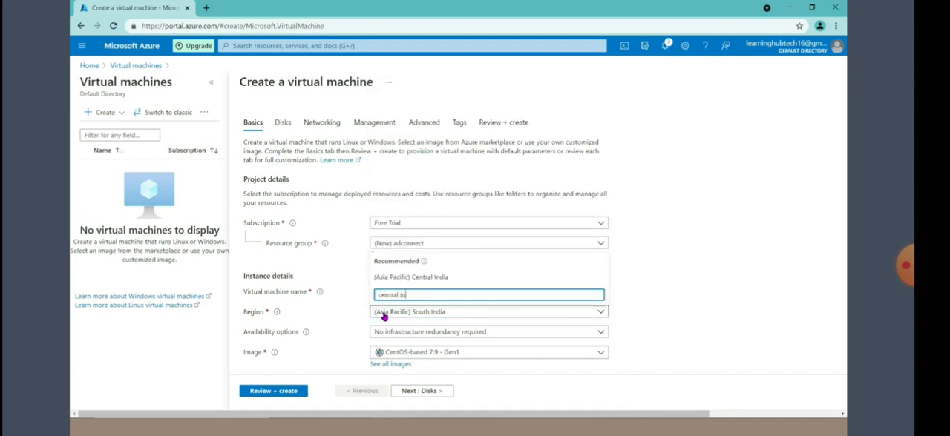
key("Return")
Step: Set the virtual machine's image to Windows Server 2016 Datacenter - Gen1
scroll(297, 339, "down", 1)
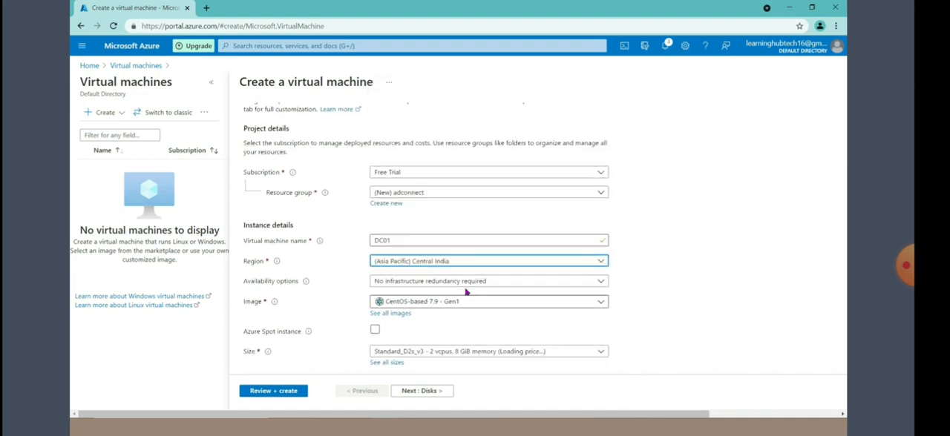
left_click(403, 304)
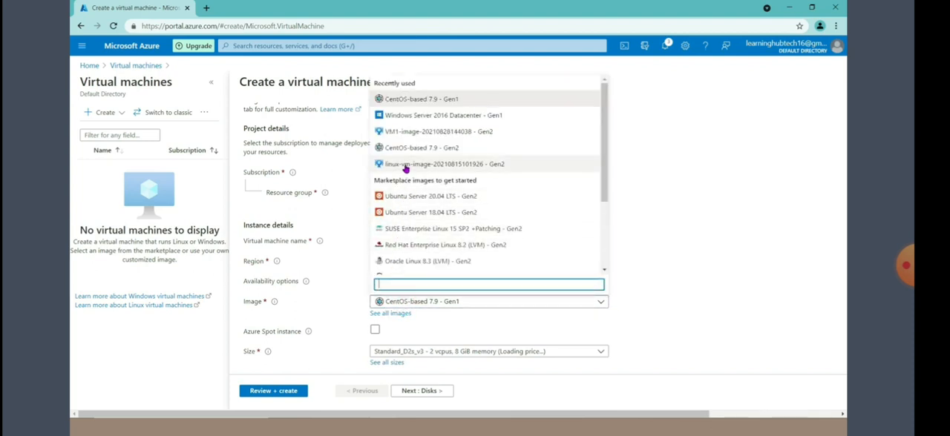
left_click(434, 115)
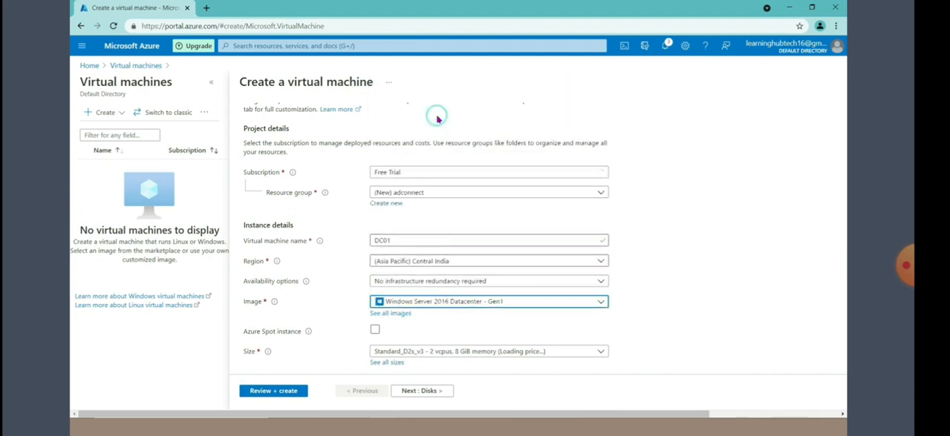
Step: Fill in the administrator account's username, password and password confirmation for the virtual machine
scroll(417, 309, "down", 1)
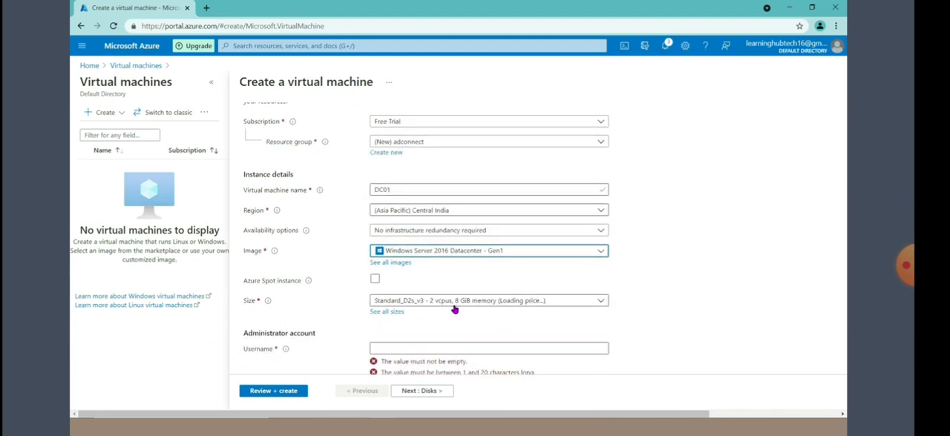
scroll(450, 310, "down", 2)
left_click(412, 247)
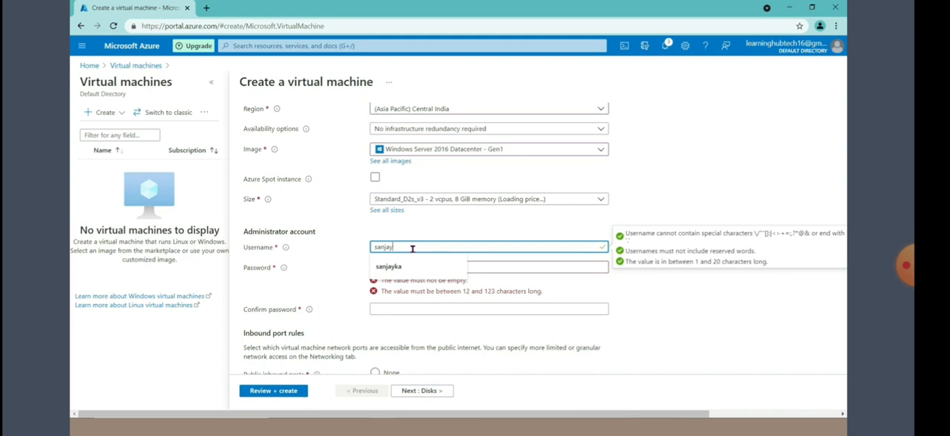
key("Tab")
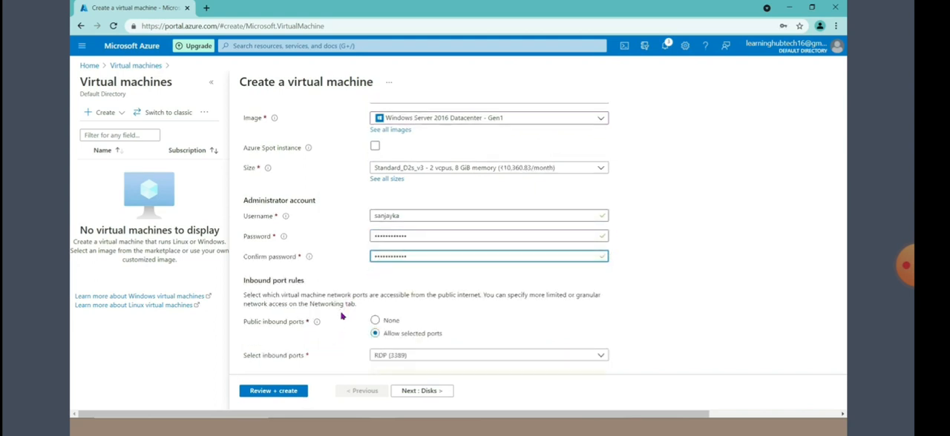
Step: Review and create the virtual machine, then open the deployed resource
scroll(342, 315, "down", 3)
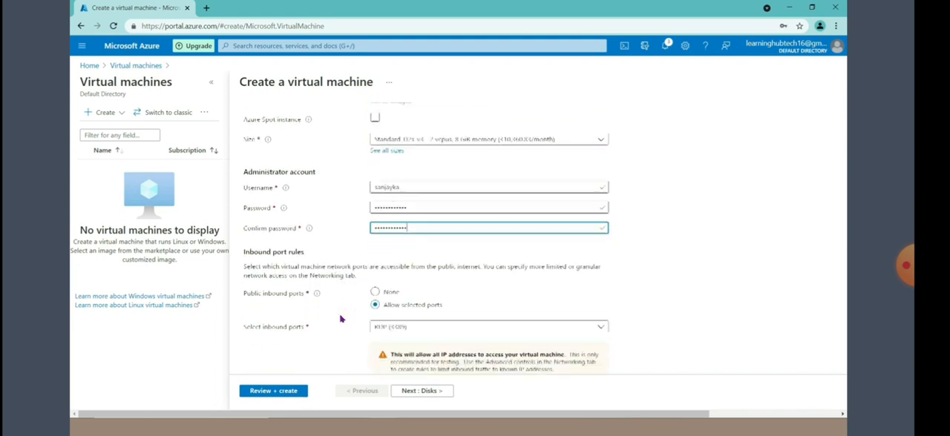
left_click(280, 394)
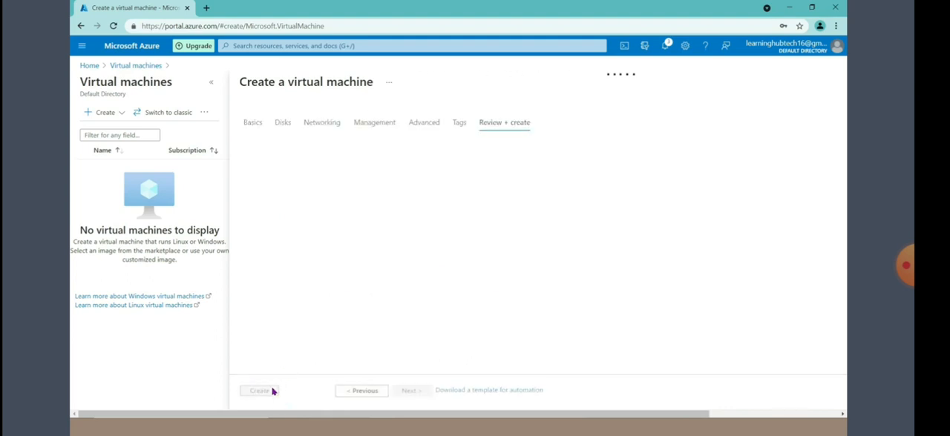
left_click(260, 391)
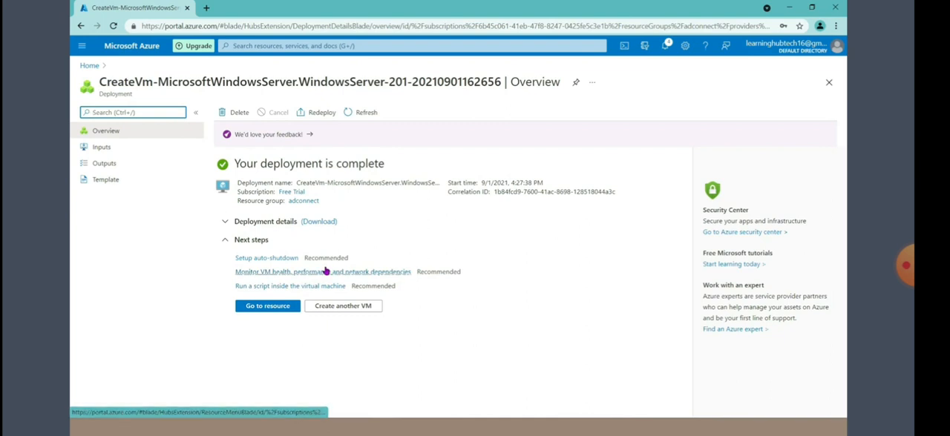
left_click(266, 309)
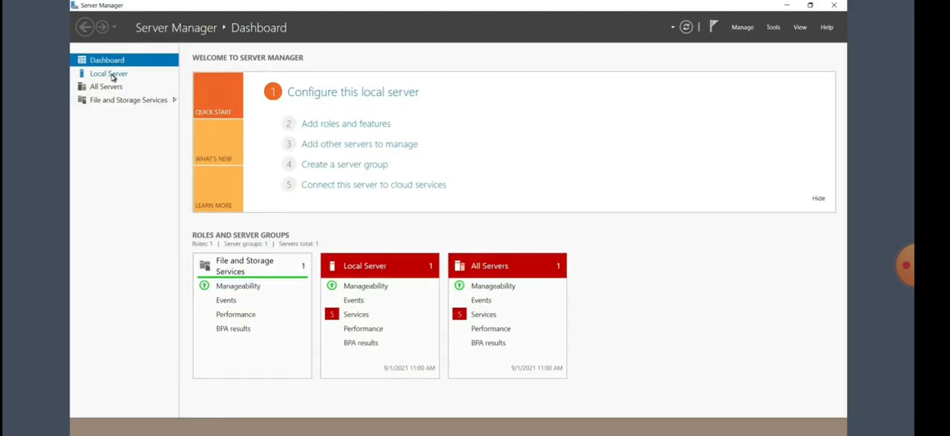
Step: In Server Manager on DC01, configure the local server's IE Enhanced Security Configuration and return to the dashboard
left_click(110, 74)
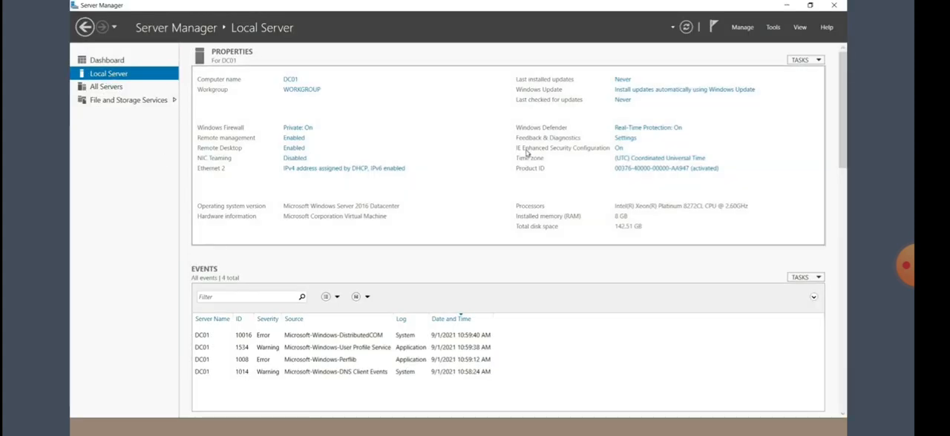
left_click(618, 150)
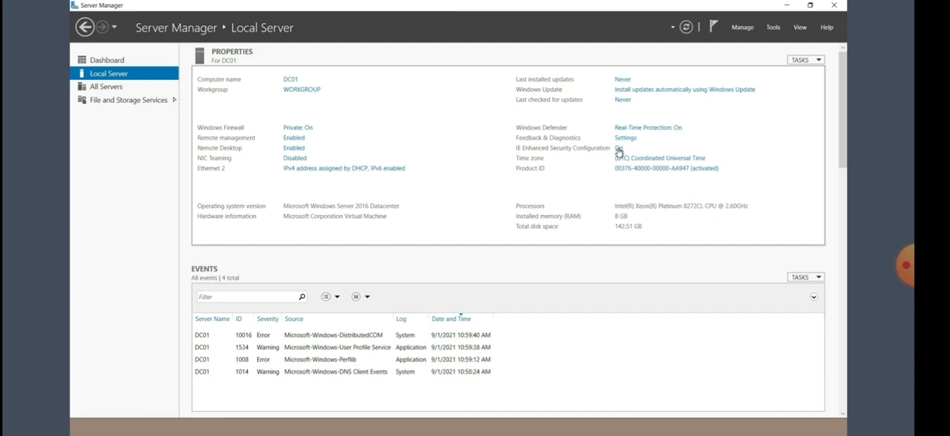
left_click(492, 312)
left_click(107, 61)
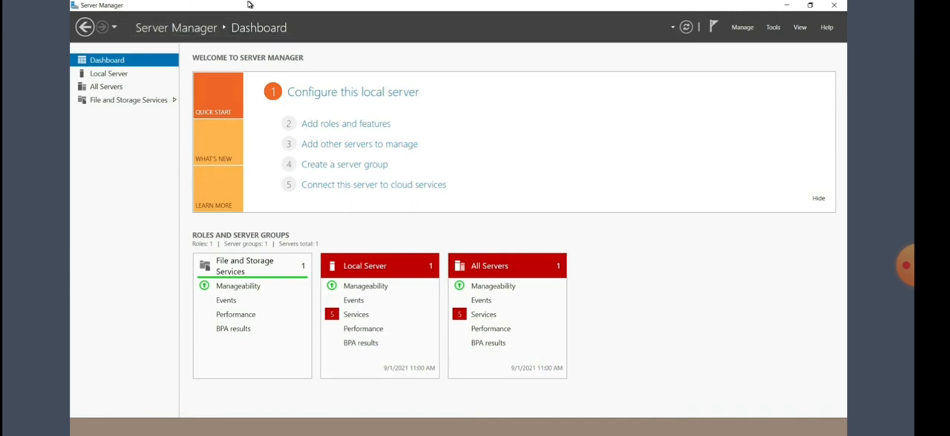
Step: Start adding roles and features to DC01 and select Active Directory Domain Services with its required features
mouse_move(254, 4)
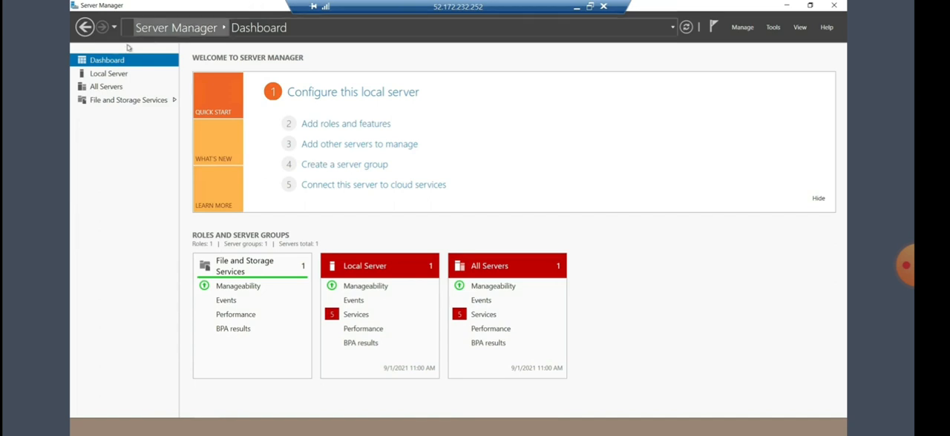
left_click(328, 128)
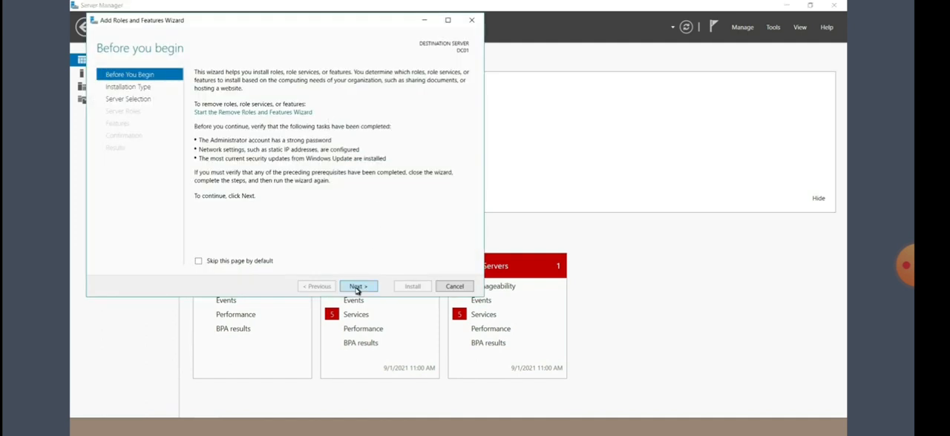
left_click(358, 287)
left_click(357, 287)
left_click(358, 287)
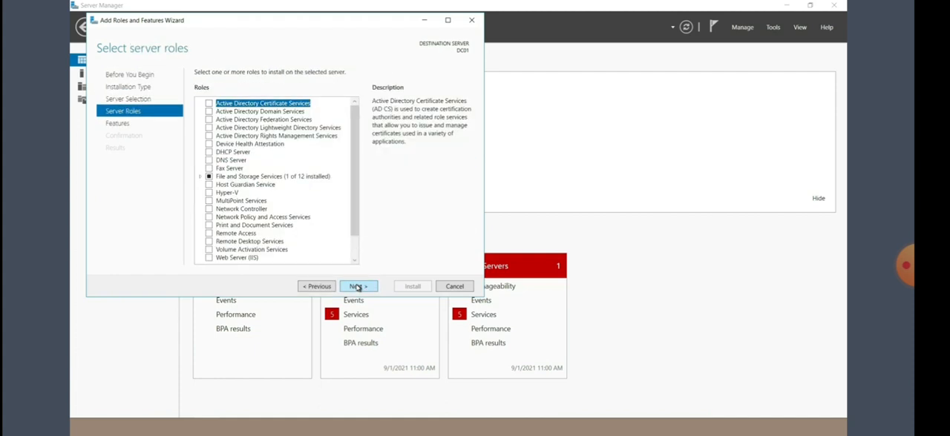
left_click(209, 112)
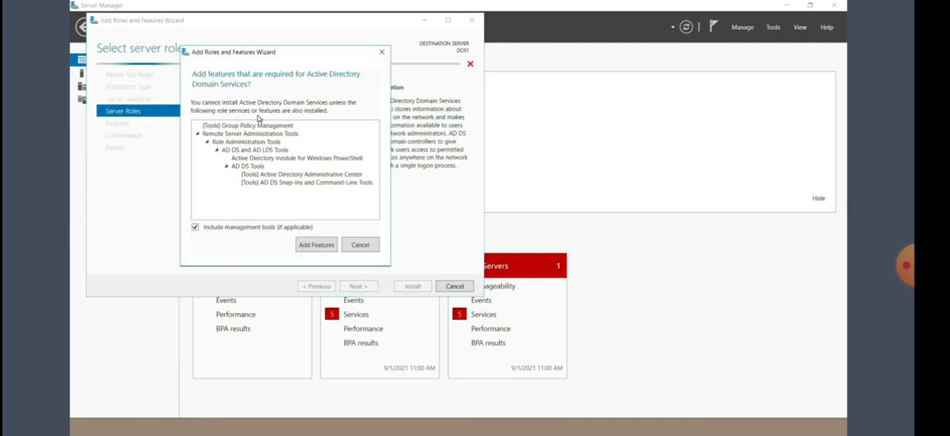
left_click(314, 247)
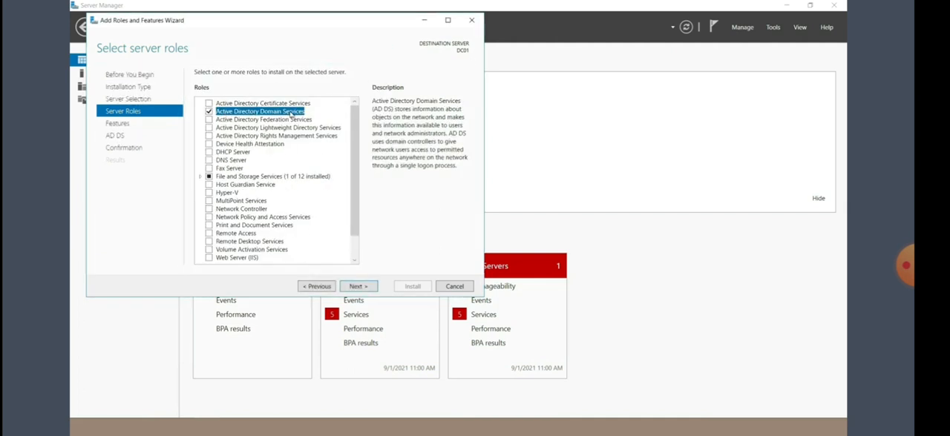
Step: Accept the default features and start installing the Active Directory Domain Services role on DC01
left_click(355, 288)
left_click(353, 288)
left_click(354, 288)
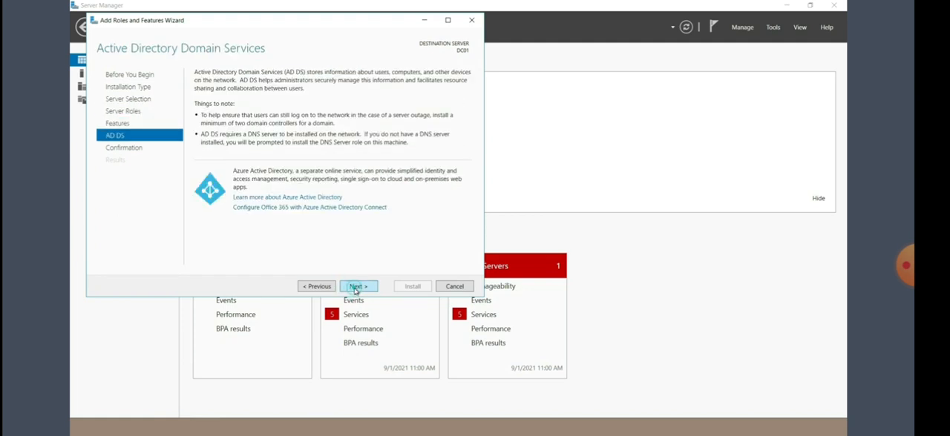
left_click(412, 286)
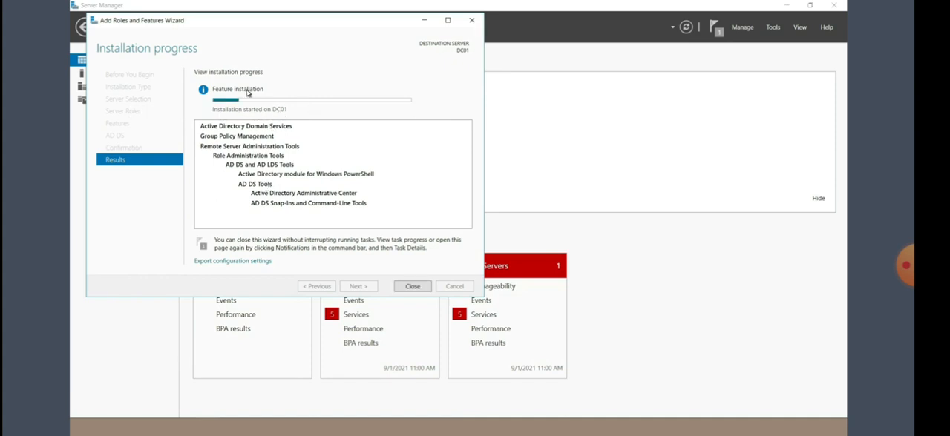
Step: Minimize the remote desktop session and duplicate the DC01 Azure portal tab in the browser
mouse_move(555, 7)
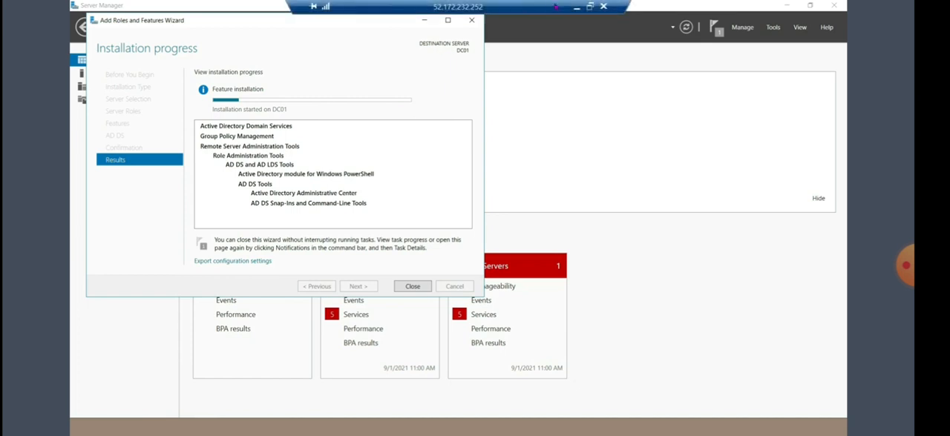
left_click(577, 7)
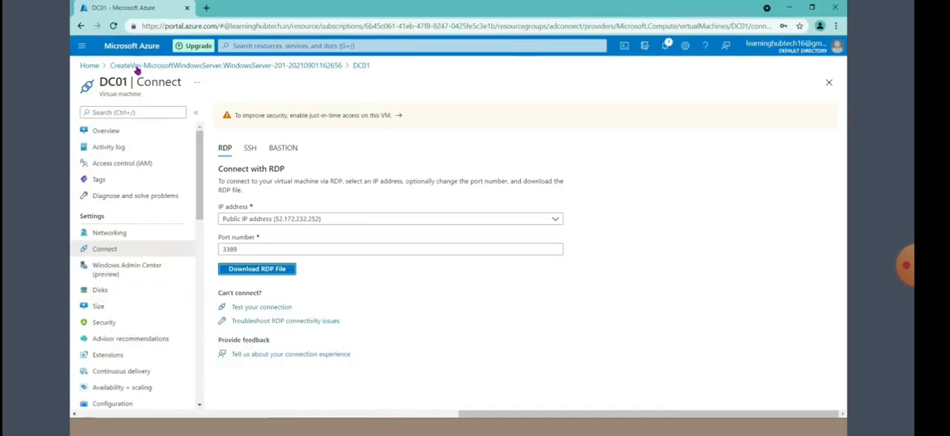
right_click(144, 11)
left_click(167, 85)
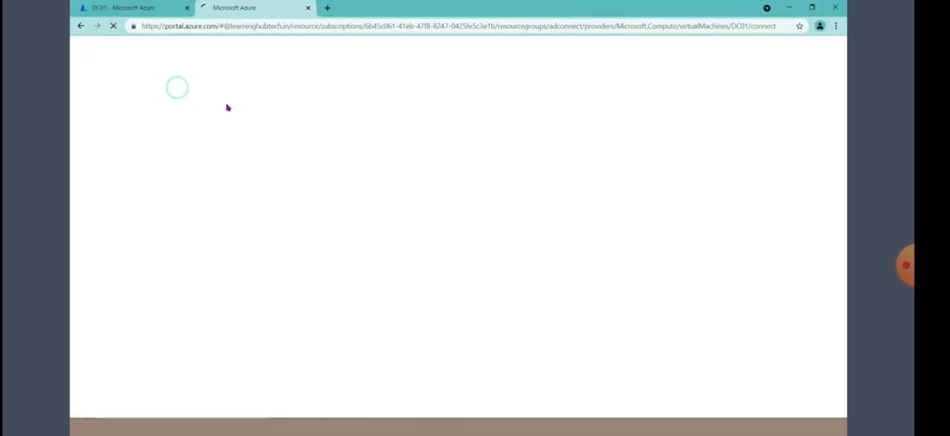
Step: Search for the Azure Active Directory service and examine the directory's list of all users
left_click(241, 46)
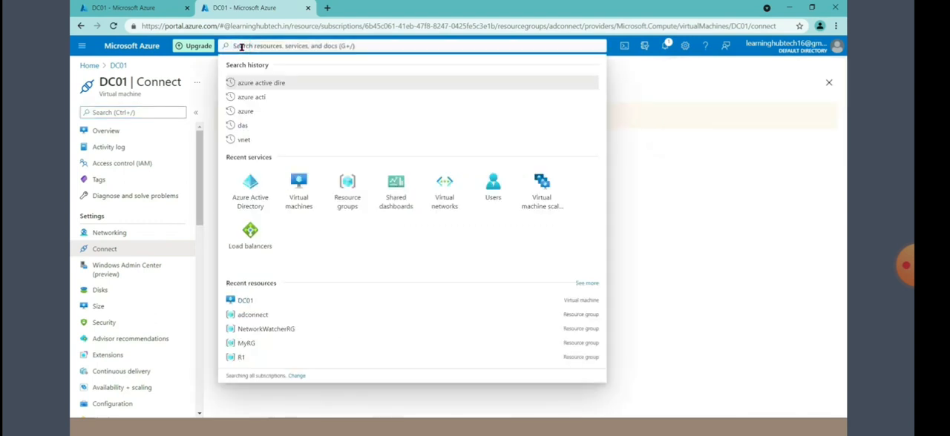
type("azure a")
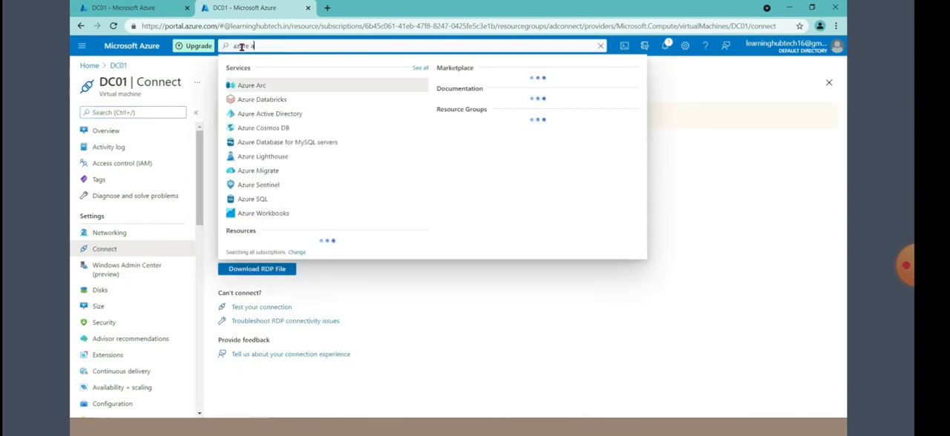
type("ctive")
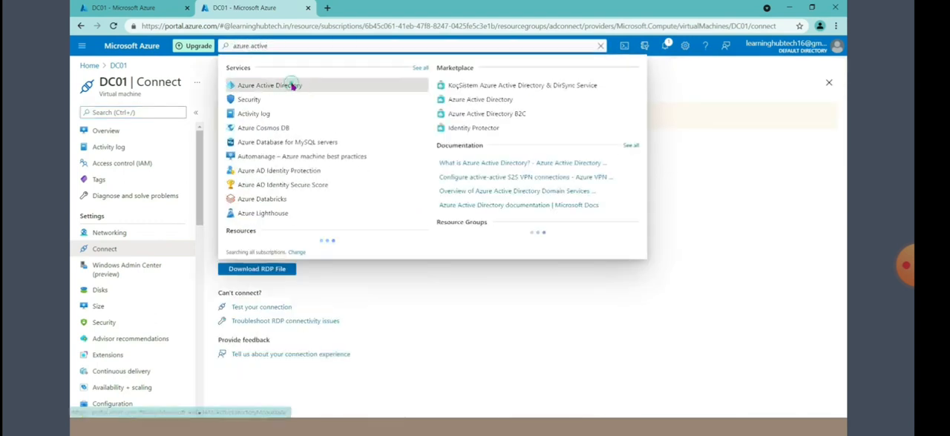
left_click(292, 86)
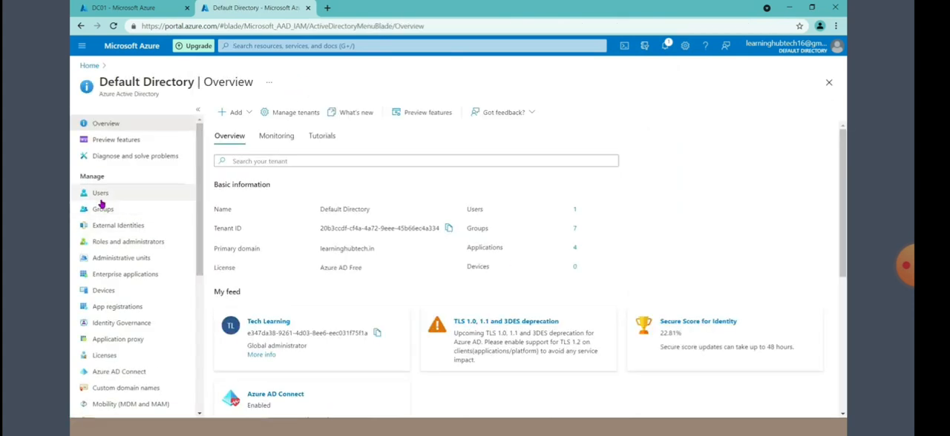
left_click(100, 194)
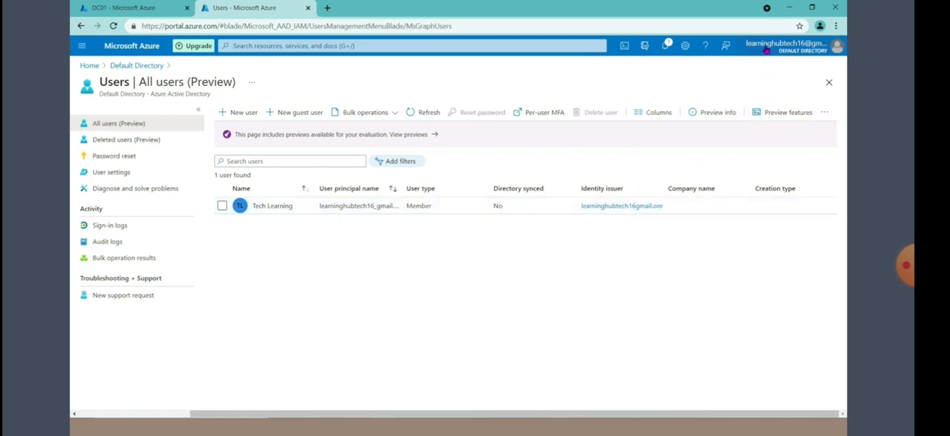
mouse_move(767, 51)
Step: Return to the DC01 remote session, close the role installation wizard and start promoting the server to a domain controller
left_click(422, 428)
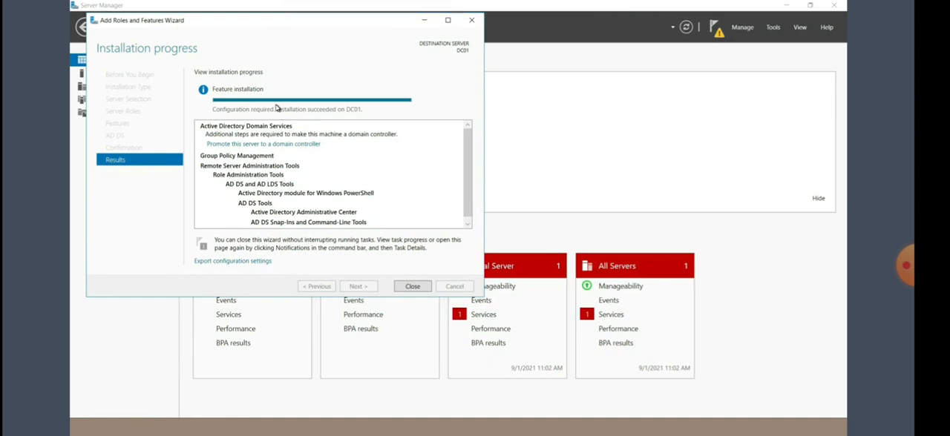
left_click(413, 286)
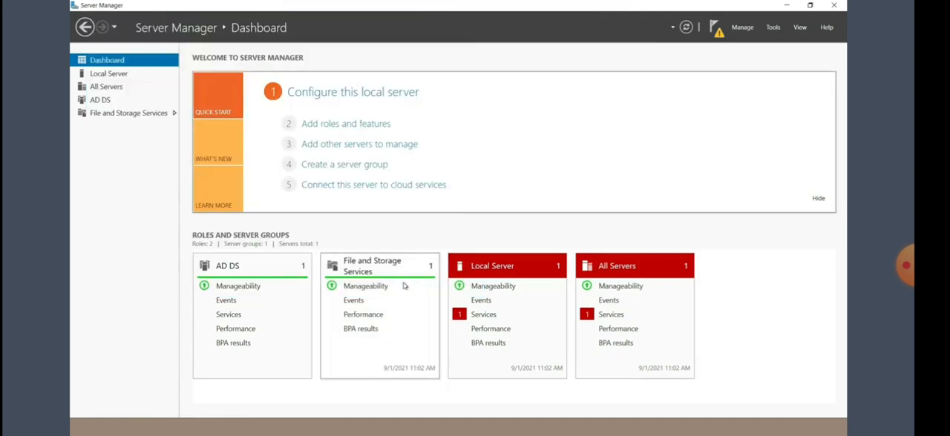
left_click(714, 28)
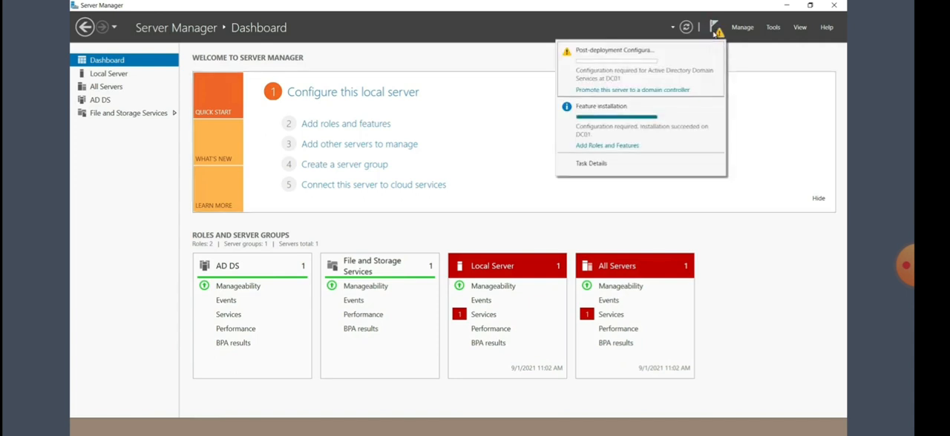
left_click(602, 91)
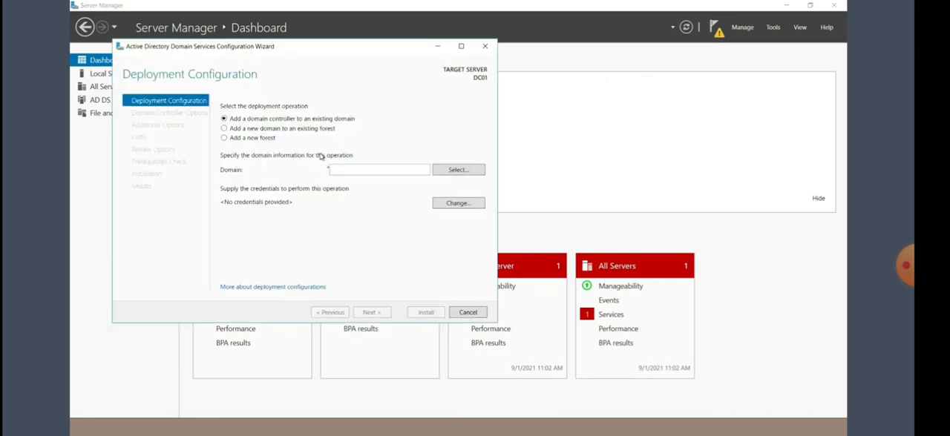
Step: Add a new forest with the root domain name learninghubtech.in and enter the Directory Services Restore Mode password in both fields
left_click(245, 141)
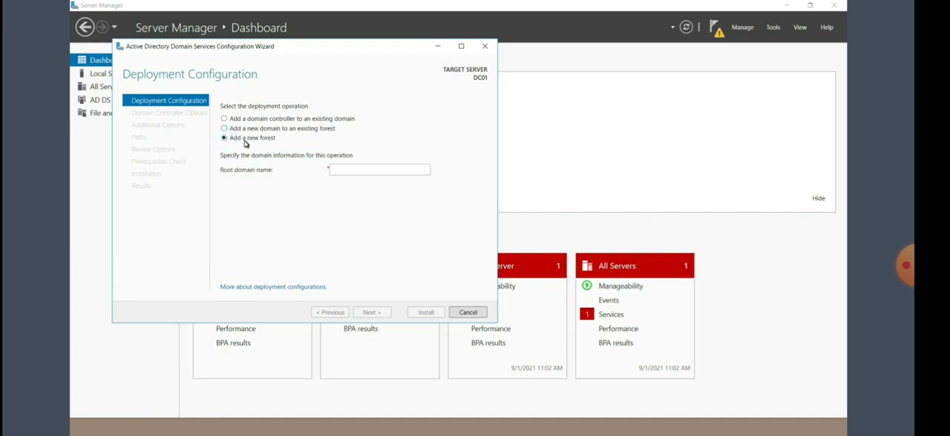
type("learninghubtech.in")
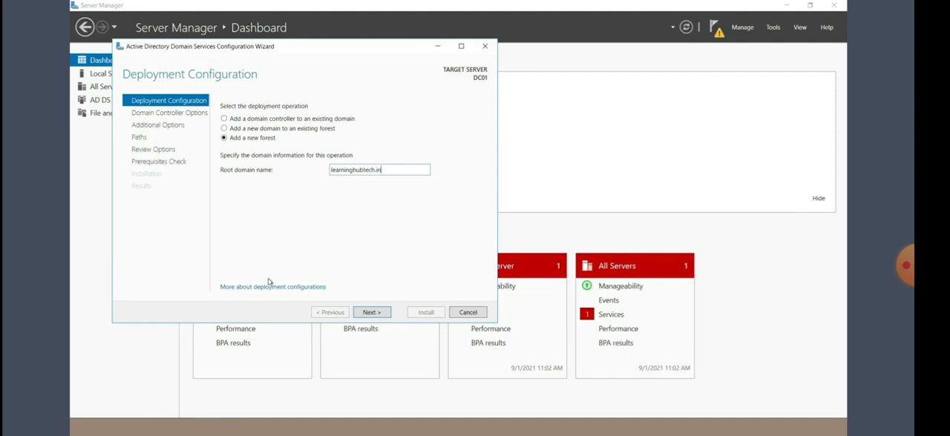
left_click(381, 315)
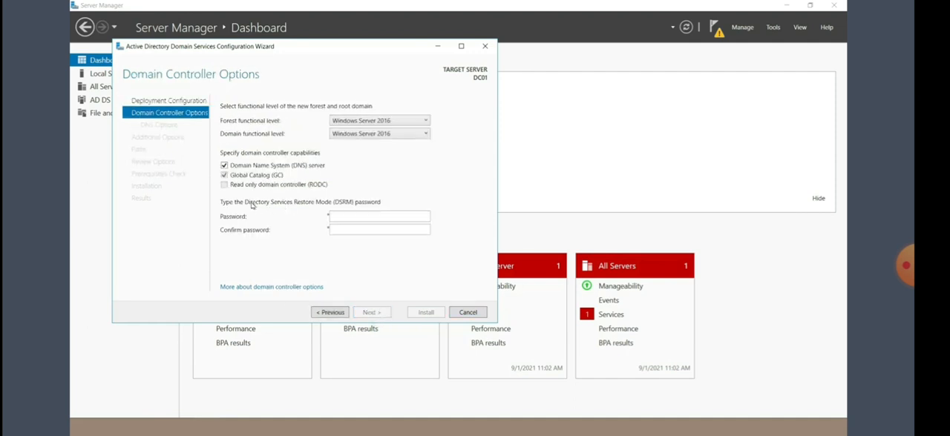
left_click(345, 215)
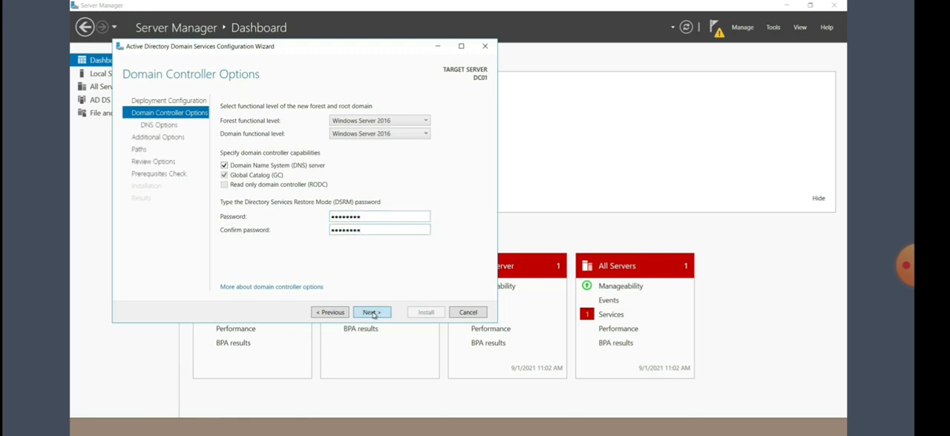
left_click(372, 313)
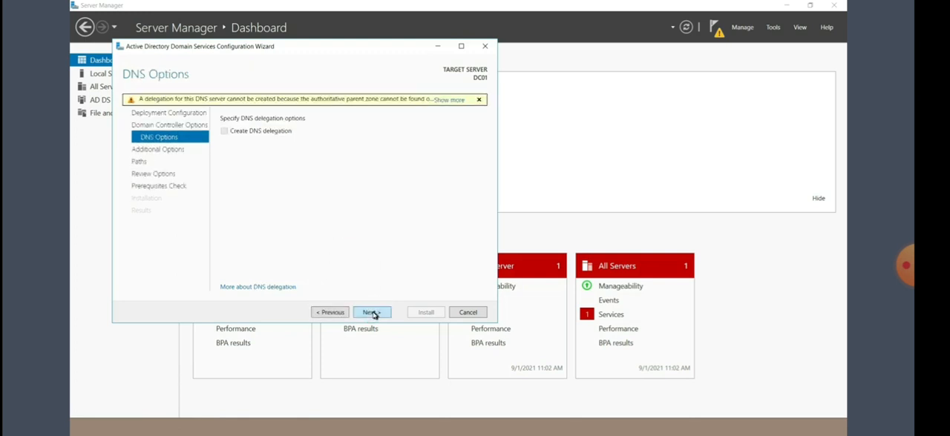
Step: Accept the default DNS, NetBIOS name and path settings, run the prerequisites check and install the domain controller configuration
left_click(373, 313)
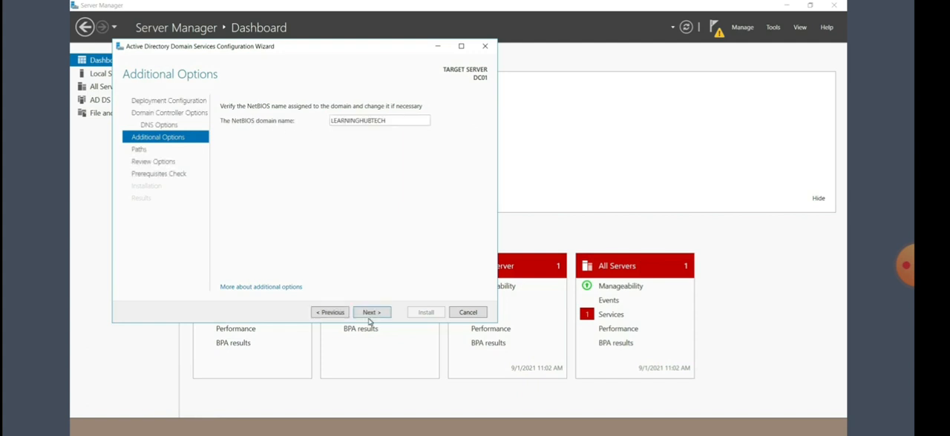
left_click(371, 313)
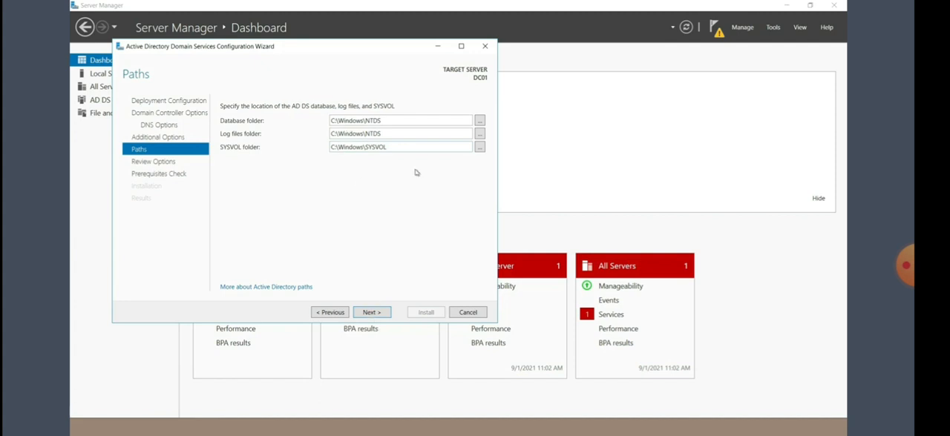
left_click(370, 312)
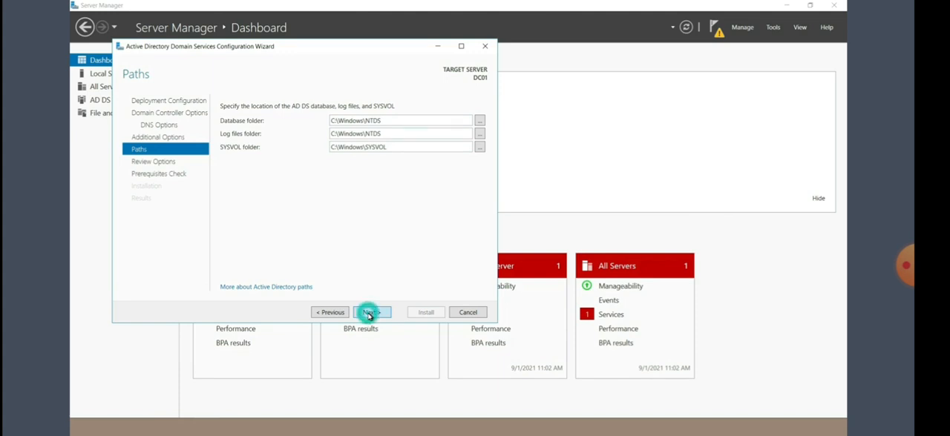
left_click(368, 313)
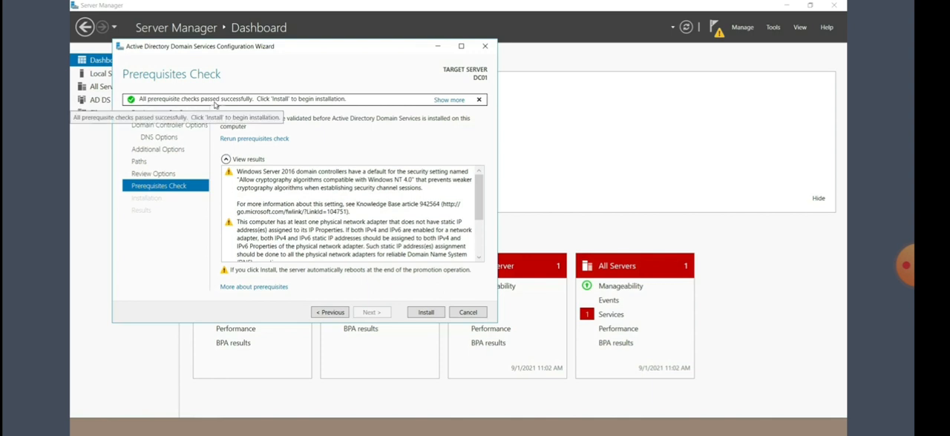
left_click(426, 313)
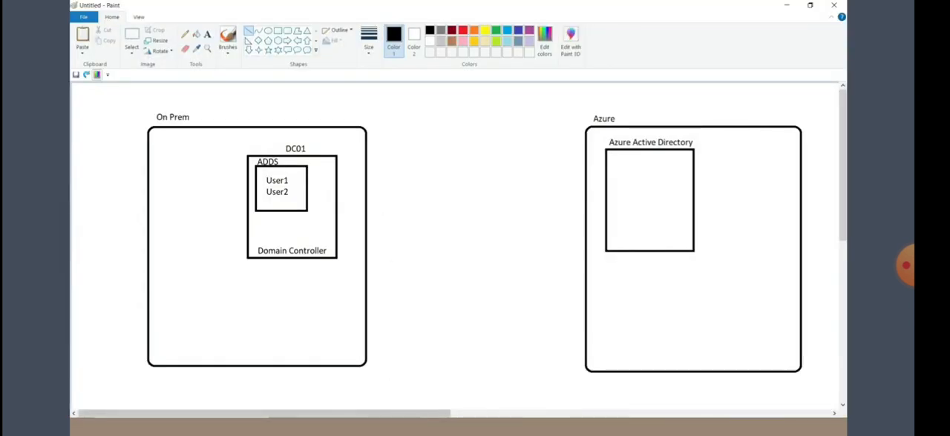
Step: Return to the DC01 Azure portal tab, download and open its RDP file, and reconnect to the server with the account password
left_click(299, 426)
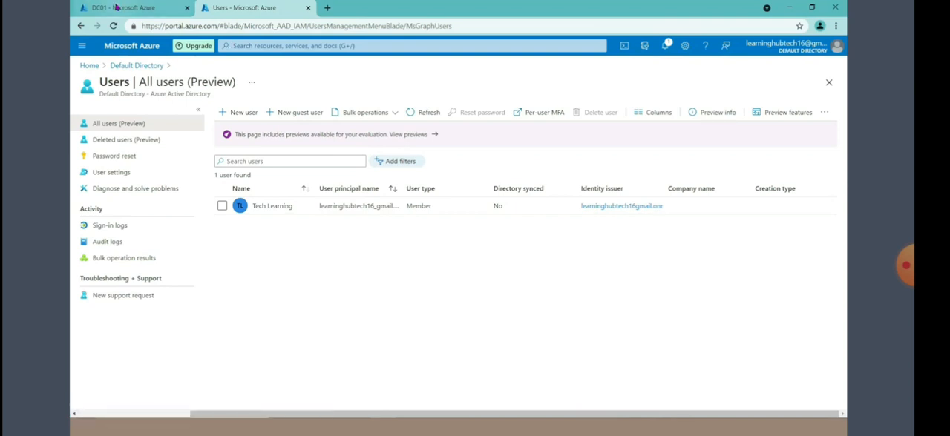
left_click(115, 8)
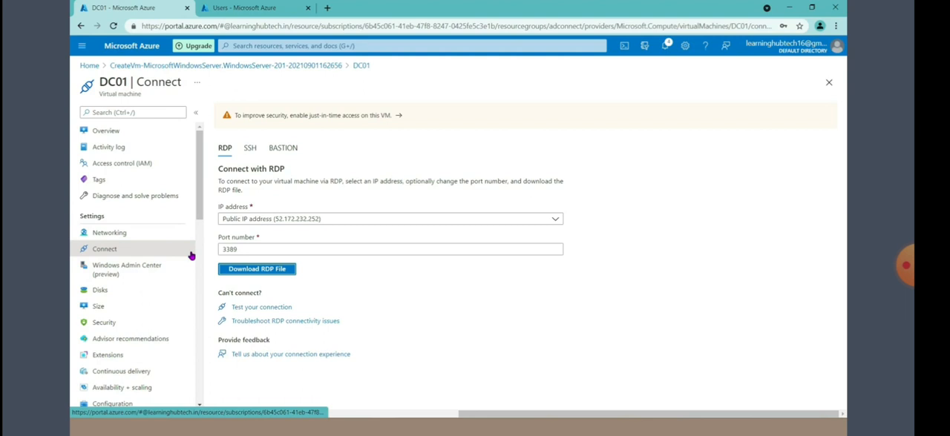
left_click(257, 269)
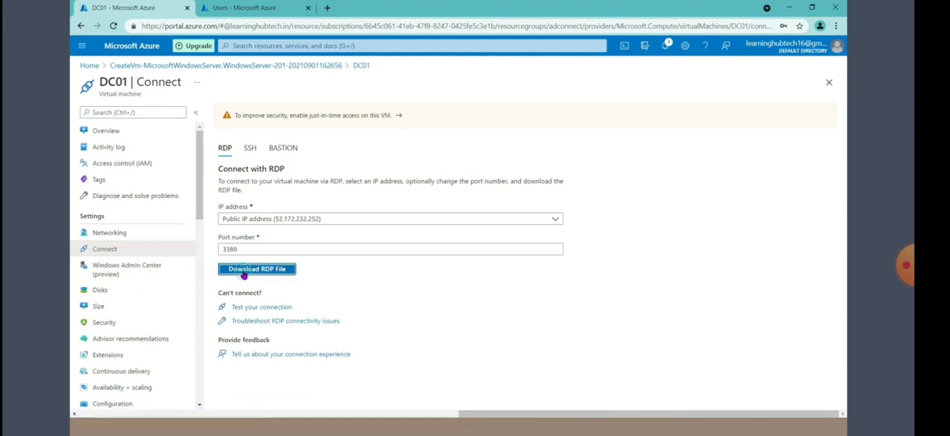
left_click(103, 405)
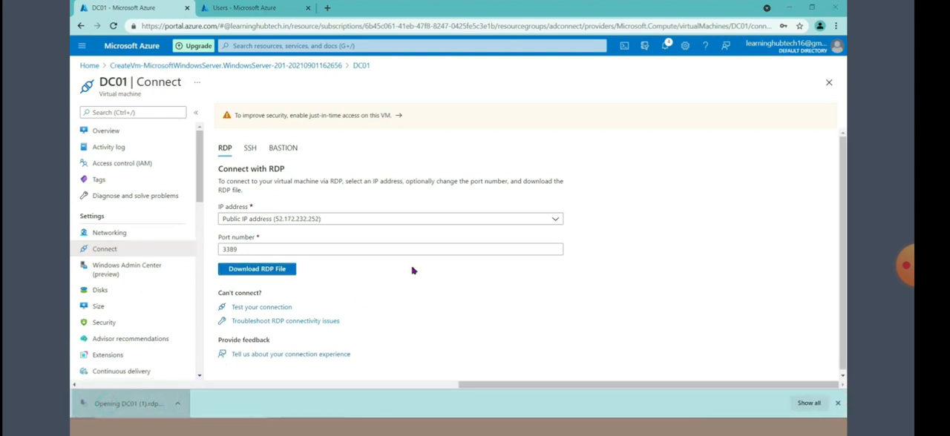
type("********")
key("Return")
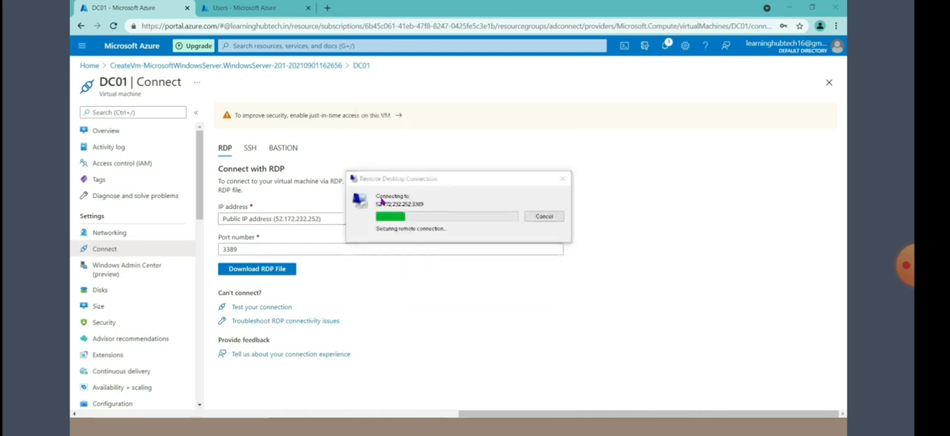
left_click(484, 296)
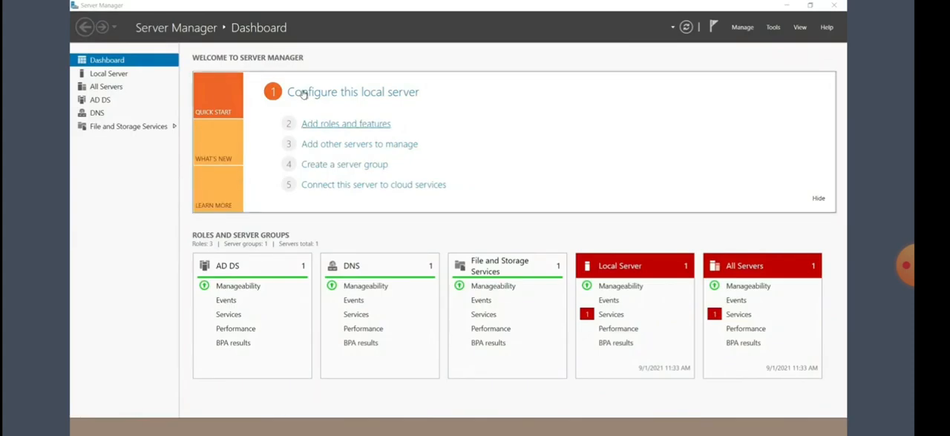
Step: Minimize the remote session, look at the on-premises and Azure diagram in Paint, and return to the DC01 session
mouse_move(467, 5)
left_click(576, 6)
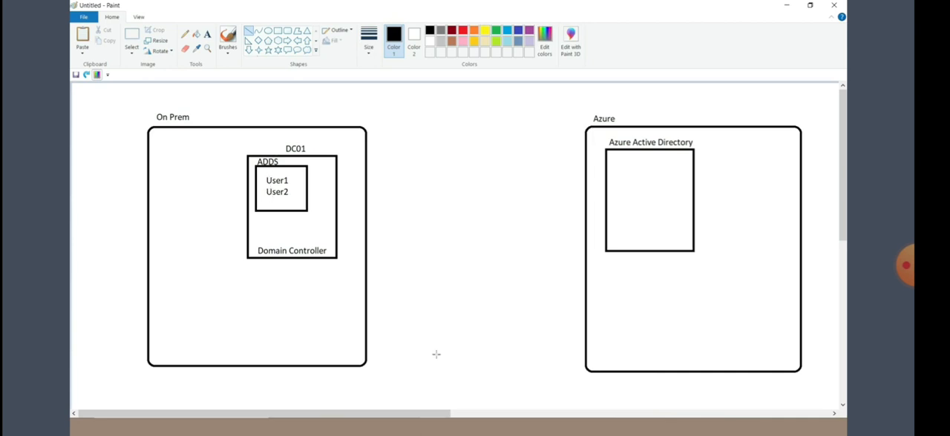
left_click(457, 426)
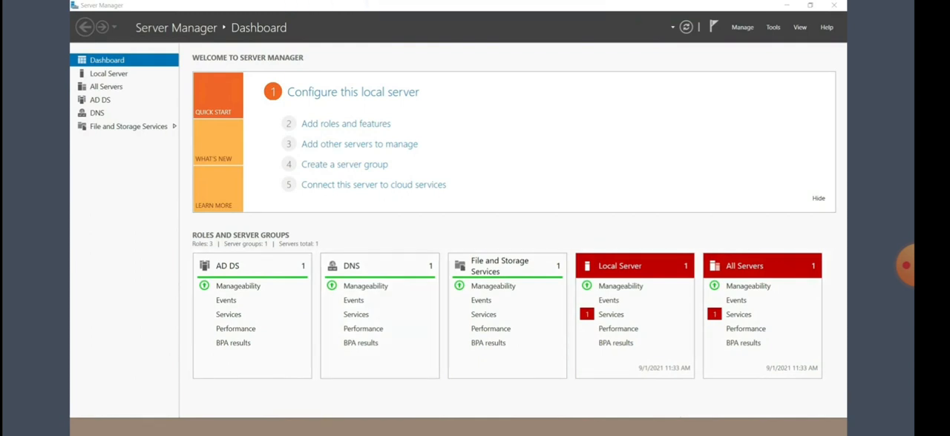
Step: Open Active Directory Users and Computers on DC01 and expand the learninghubtech.in domain
left_click(83, 427)
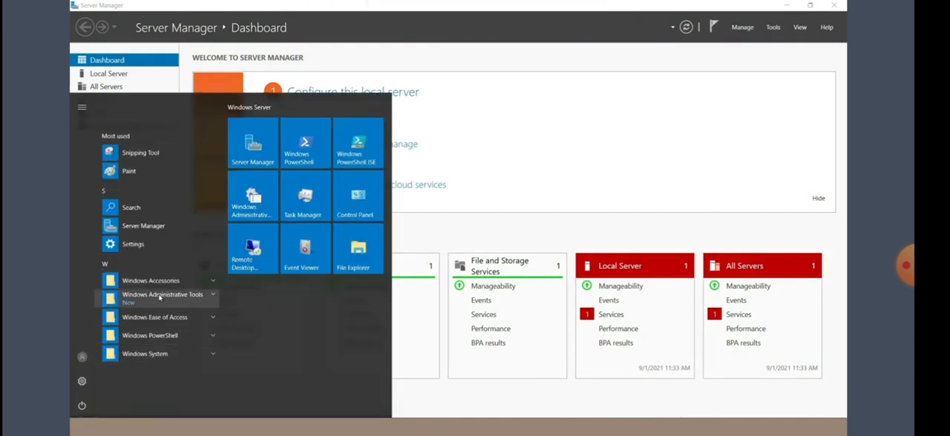
left_click(159, 296)
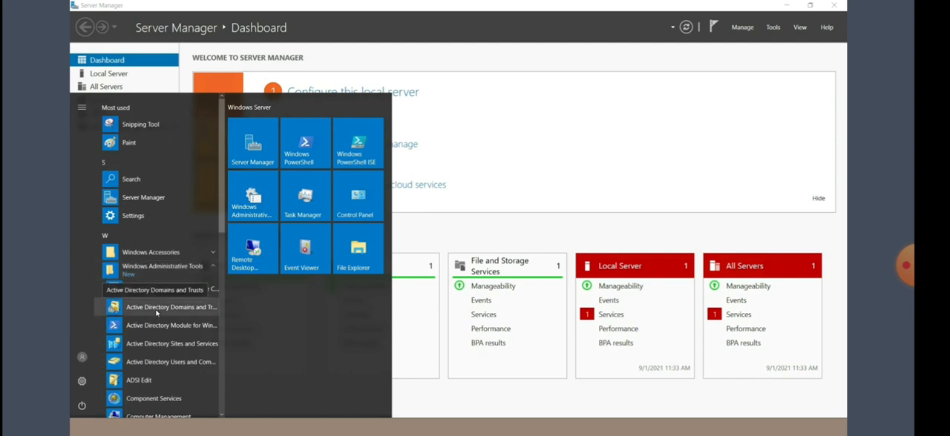
left_click(151, 363)
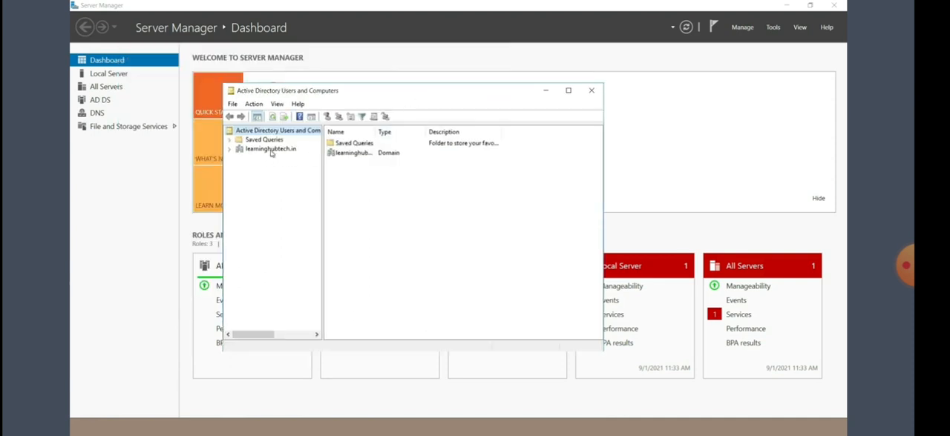
left_click(230, 149)
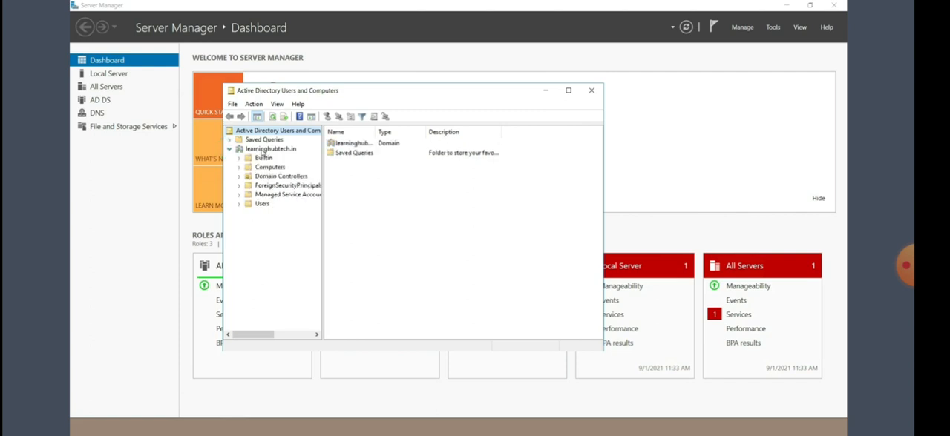
Step: Create an organizational unit named India under the learninghubtech.in domain, protected from accidental deletion
right_click(262, 152)
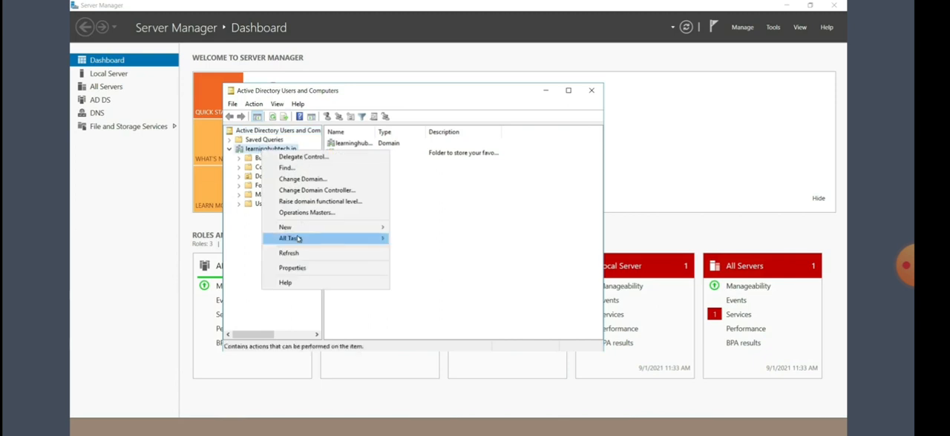
mouse_move(299, 235)
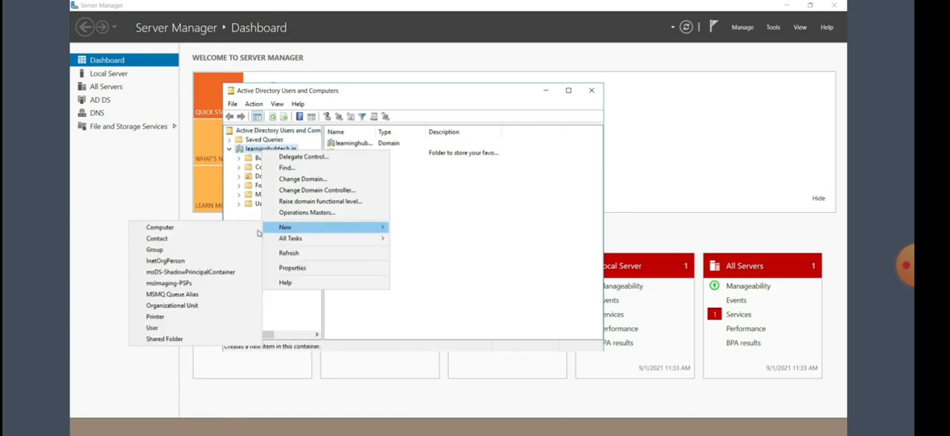
left_click(190, 304)
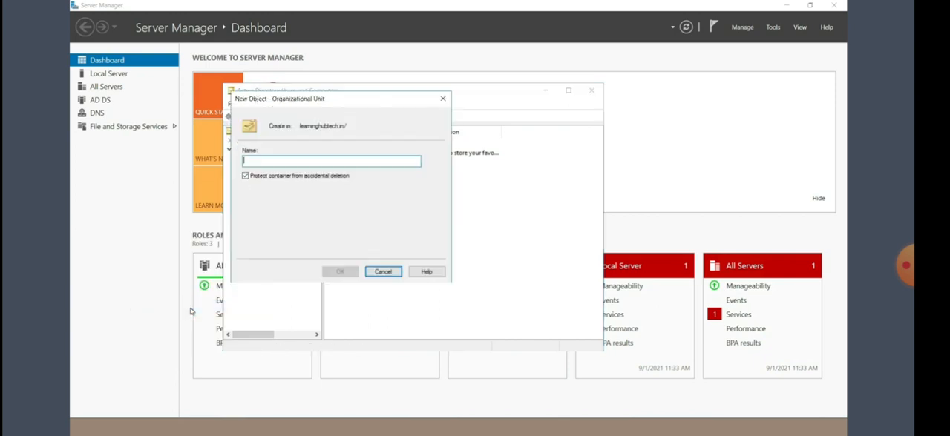
type("India")
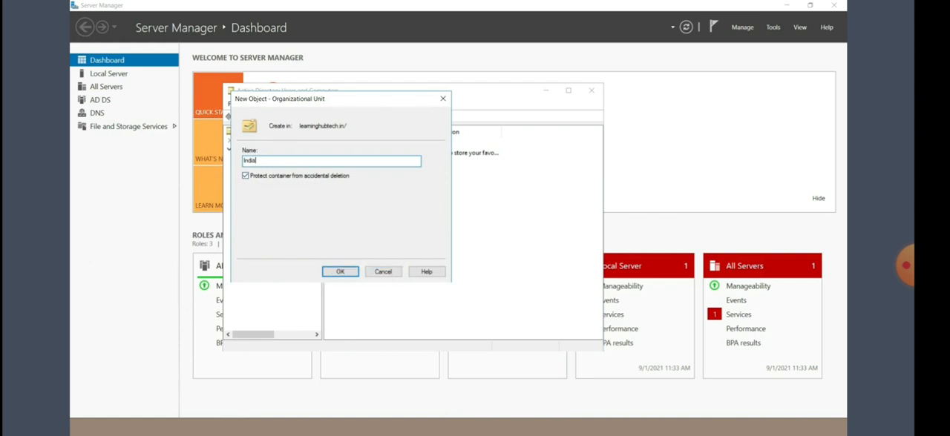
left_click(342, 273)
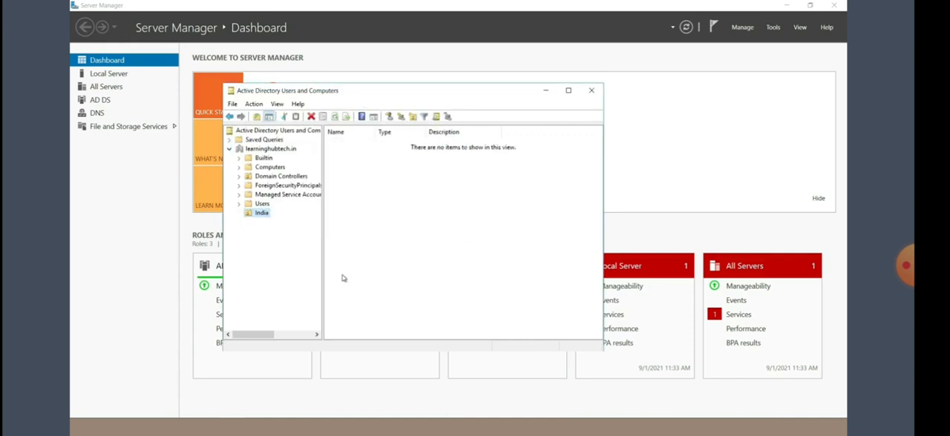
Step: Create a user in the India organizational unit with user1 as both first name and logon name in the learninghubtech.in domain
right_click(264, 216)
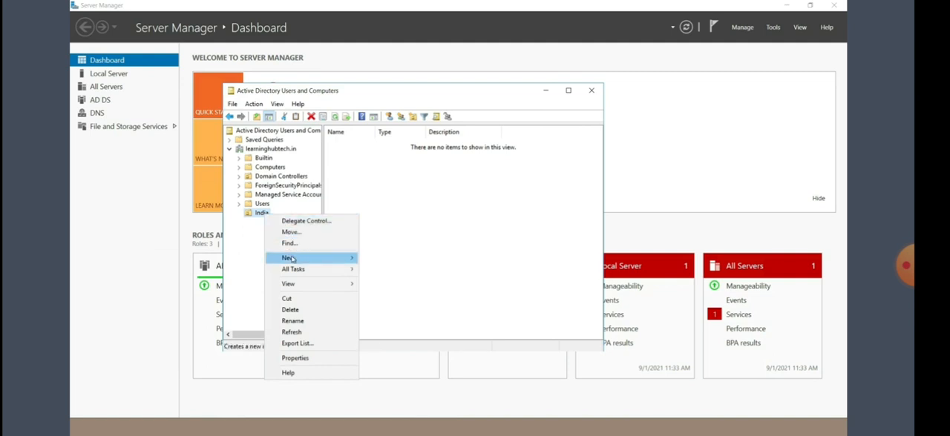
mouse_move(286, 260)
left_click(163, 358)
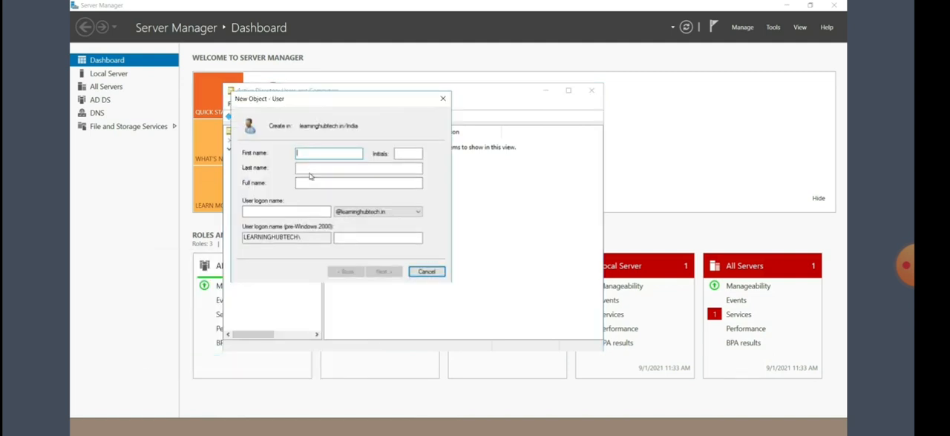
type("user1")
key("ctrl+a")
key("ctrl+c")
left_click(254, 211)
key("ctrl+v")
left_click(382, 272)
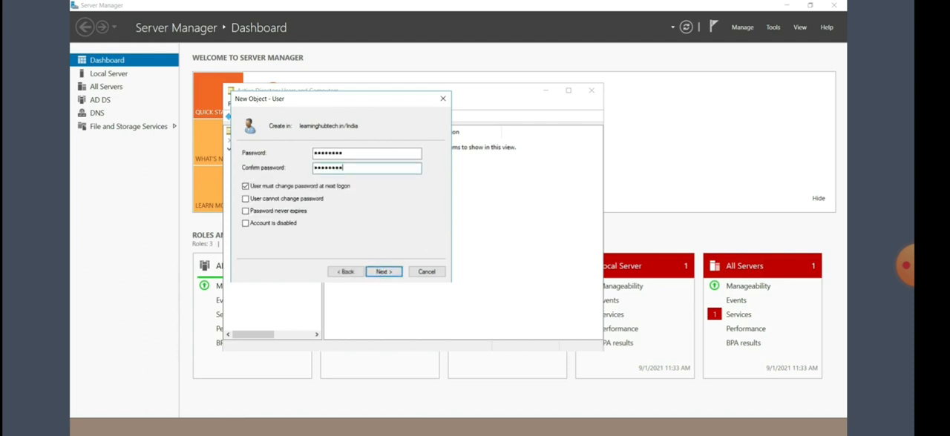
left_click(383, 272)
left_click(384, 272)
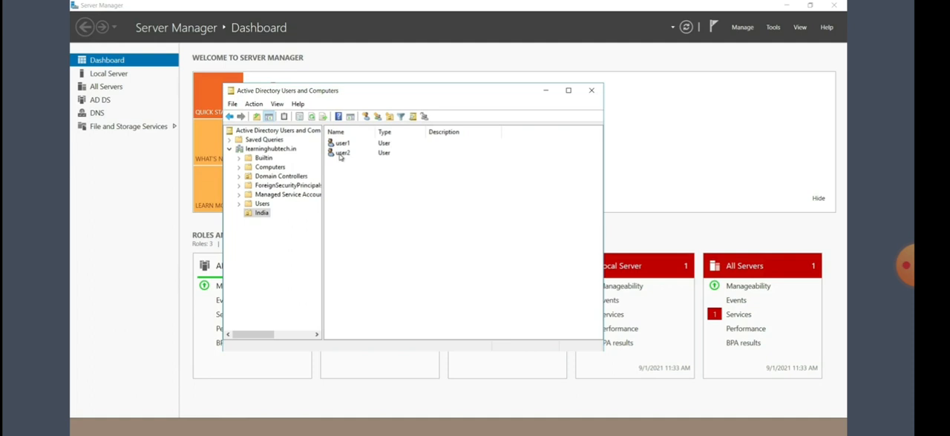
Step: Create a user named itadmin in the India organizational unit
right_click(262, 215)
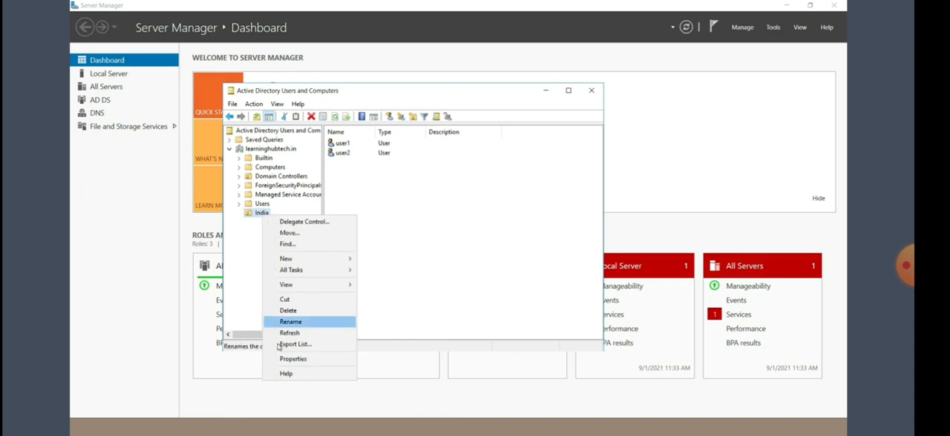
mouse_move(297, 259)
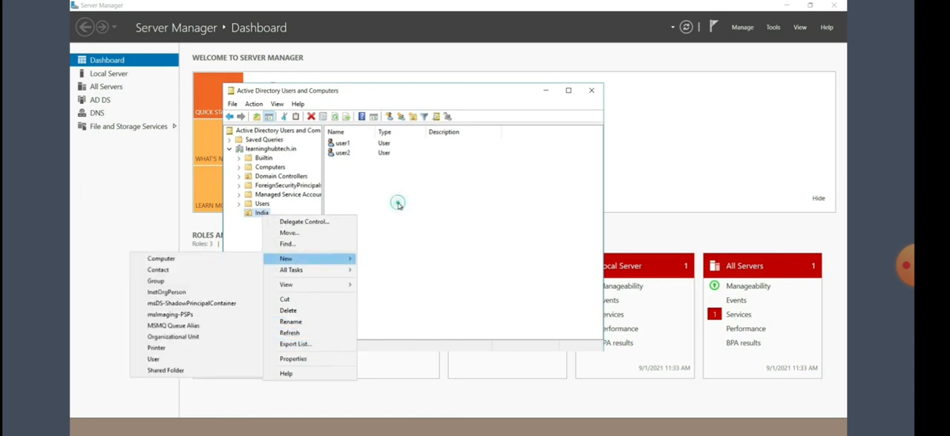
left_click(397, 205)
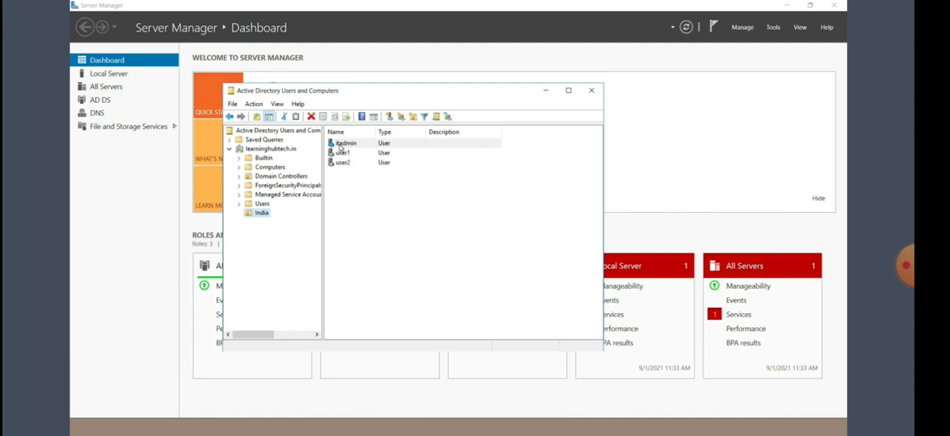
mouse_move(603, 15)
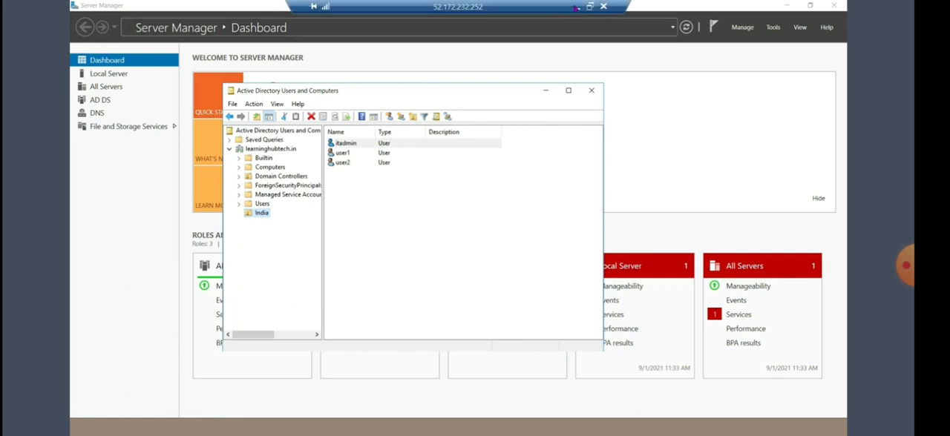
Step: Switch from the DC01 remote session to the Paint diagram and choose the Rectangle shape
left_click(575, 6)
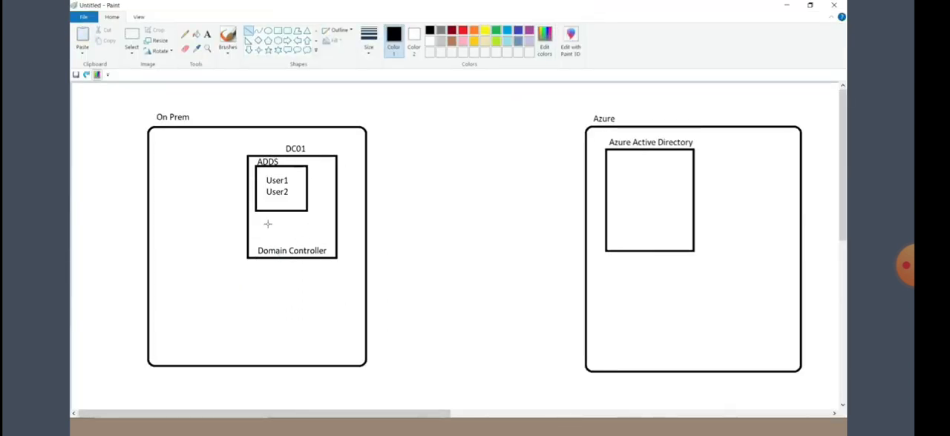
left_click(278, 32)
mouse_move(267, 283)
left_mouse_down()
mouse_move(320, 285)
mouse_move(330, 347)
mouse_move(299, 326)
left_mouse_up()
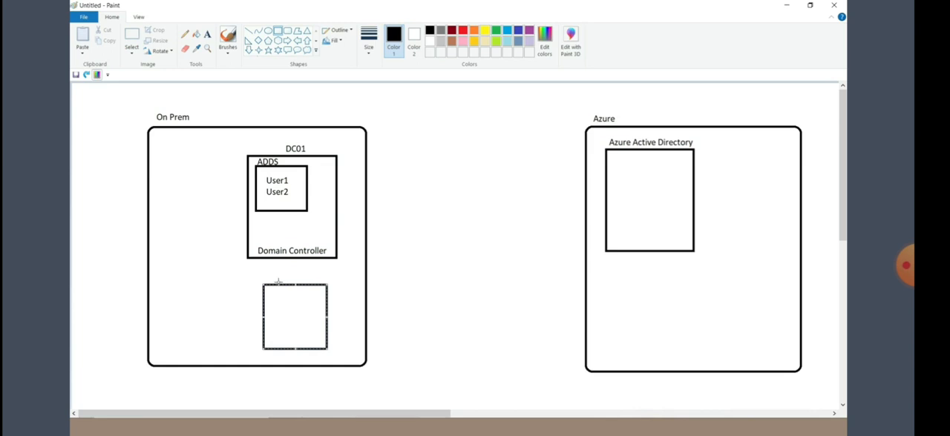
left_click(221, 284)
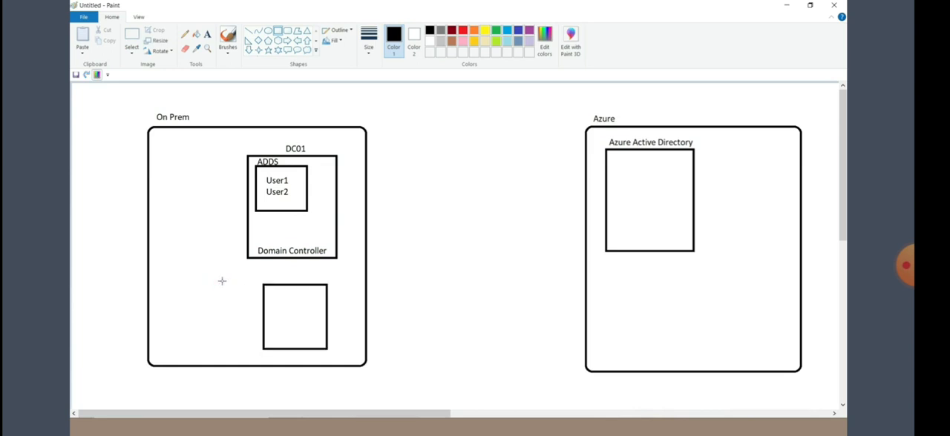
key("ctrl+z")
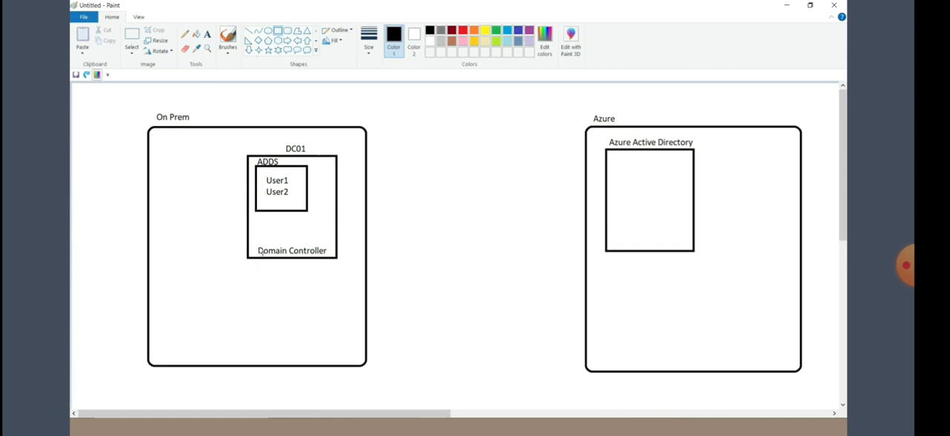
Step: Undo the Domain Controller label and draw a small dark red rectangle inside the DC01 box, below the ADDS box
key("ctrl+z")
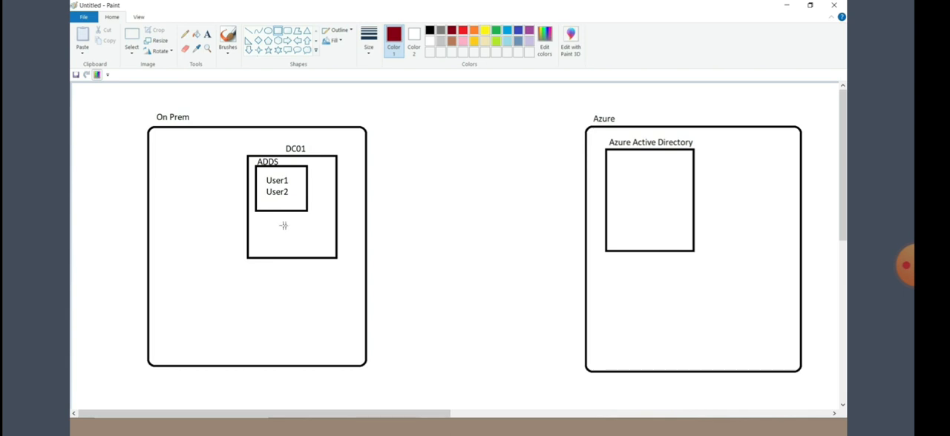
left_click_drag(287, 225, 322, 246)
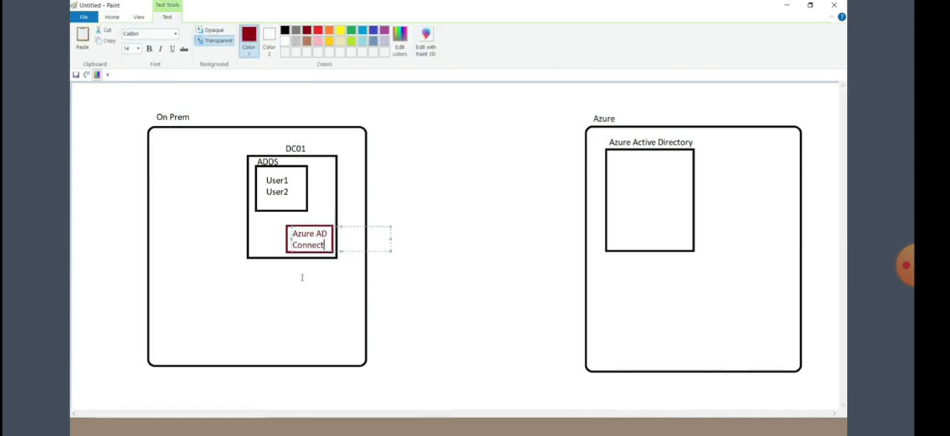
left_click(302, 278)
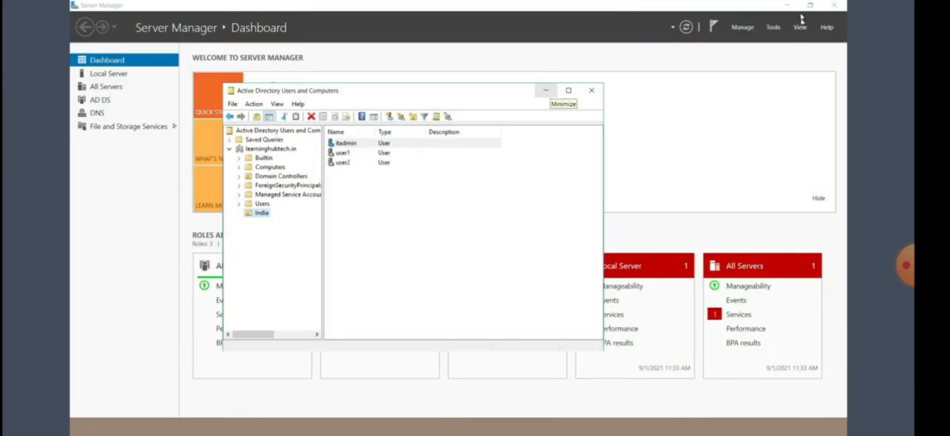
Step: Return to DC01, minimize Server Manager and open google.com in Internet Explorer
left_click(791, 6)
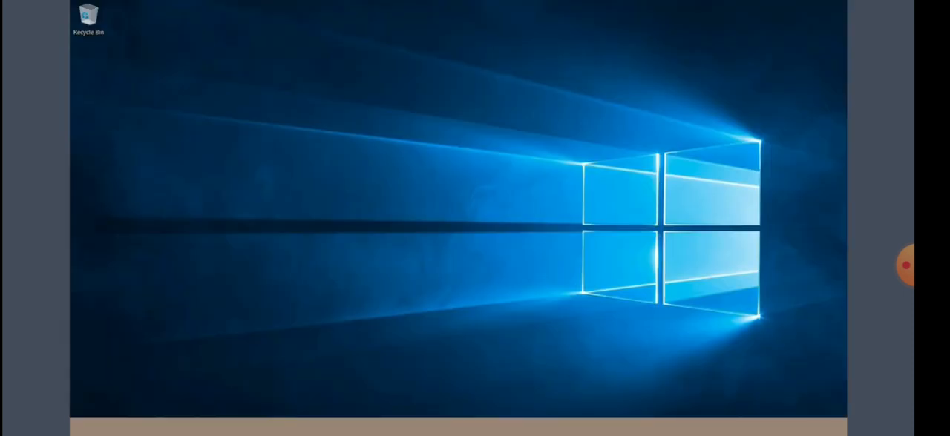
left_click(219, 20)
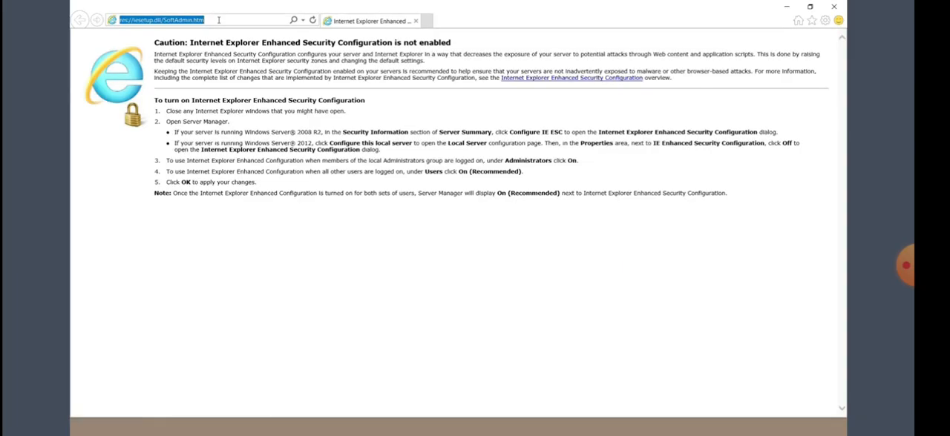
type("google.com")
key("Return")
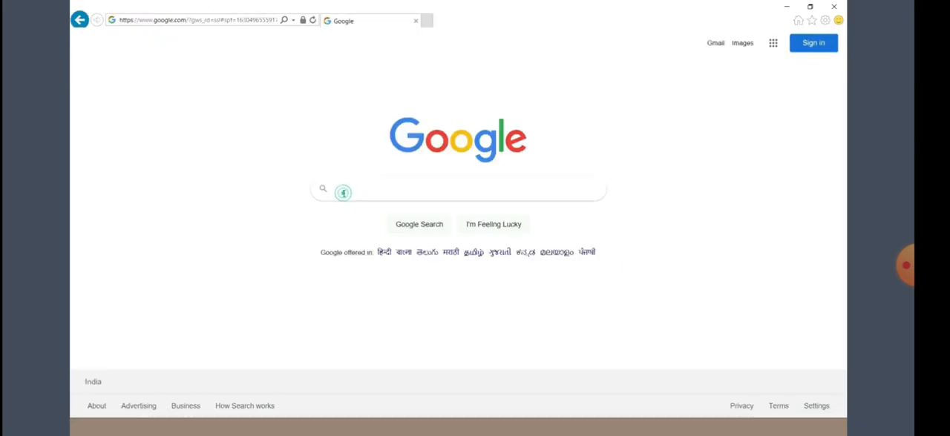
Step: Search Google for "azure ad connect download" and open the Download Microsoft Azure Active Directory Connect page
left_click(344, 192)
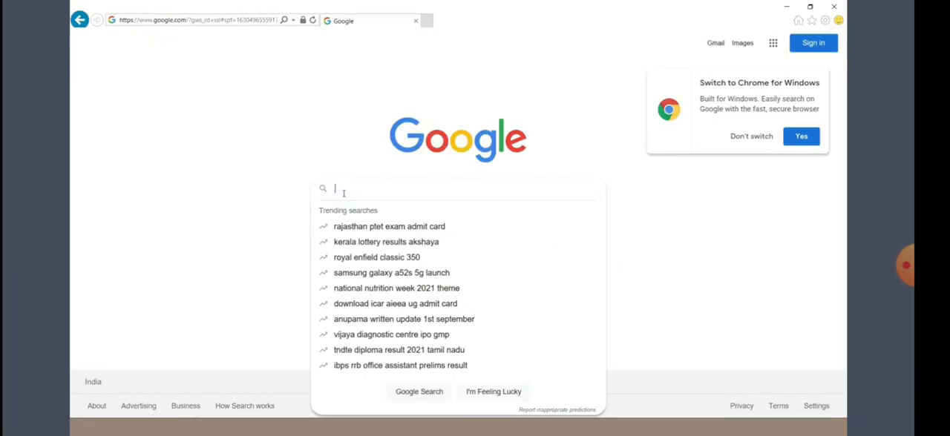
type("azure ad connect download")
left_click(376, 211)
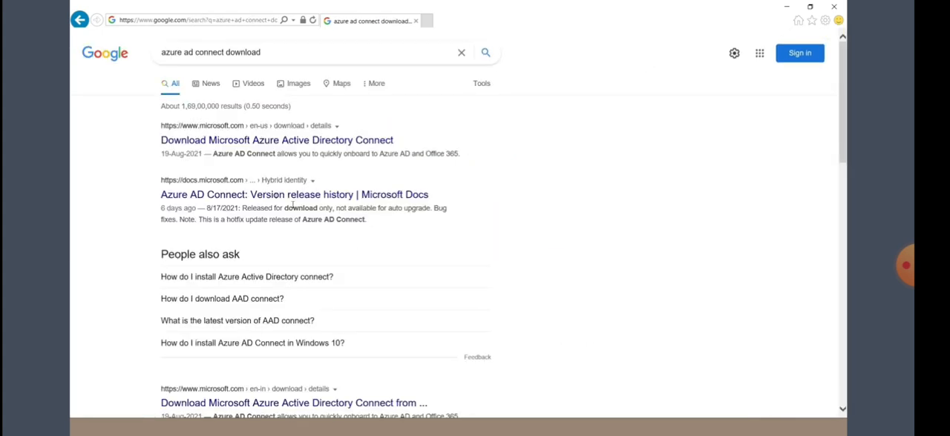
left_click(202, 144)
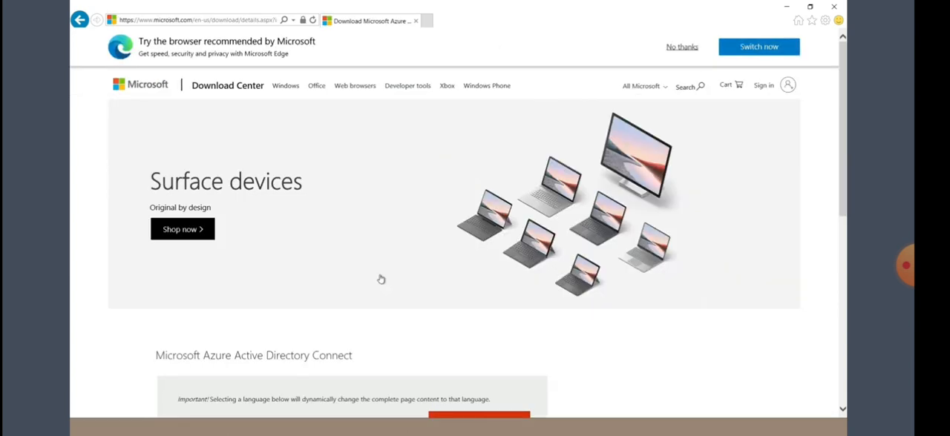
Step: Download AzureADConnect.msi in English from the Microsoft Download Center and run it directly
scroll(380, 279, "down", 1)
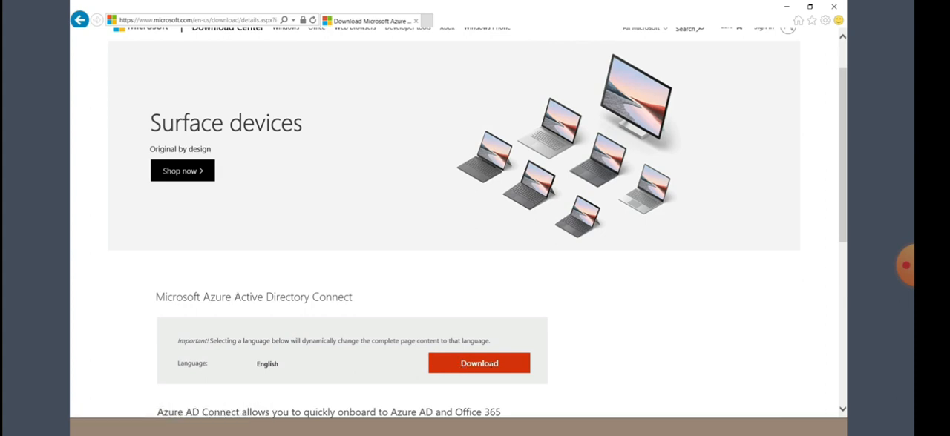
left_click(491, 364)
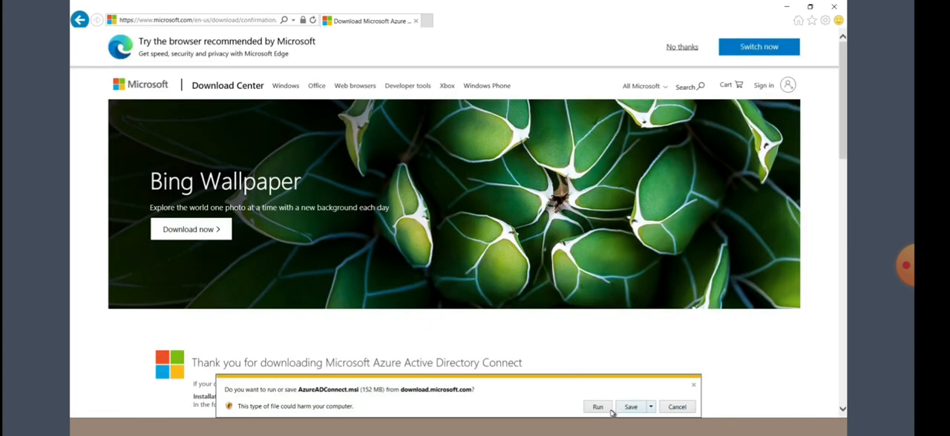
left_click(598, 407)
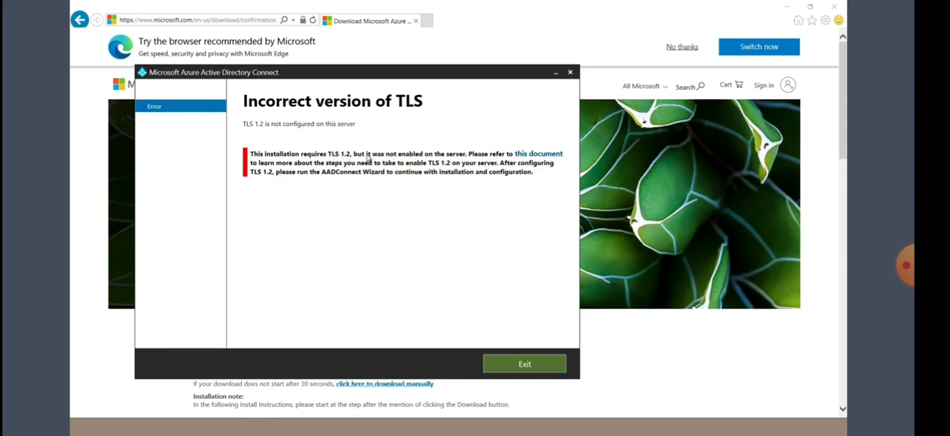
Step: Open the TLS 1.2 document linked in the Azure AD Connect error and copy its whole PowerShell script to enable TLS 1.2
left_click(532, 157)
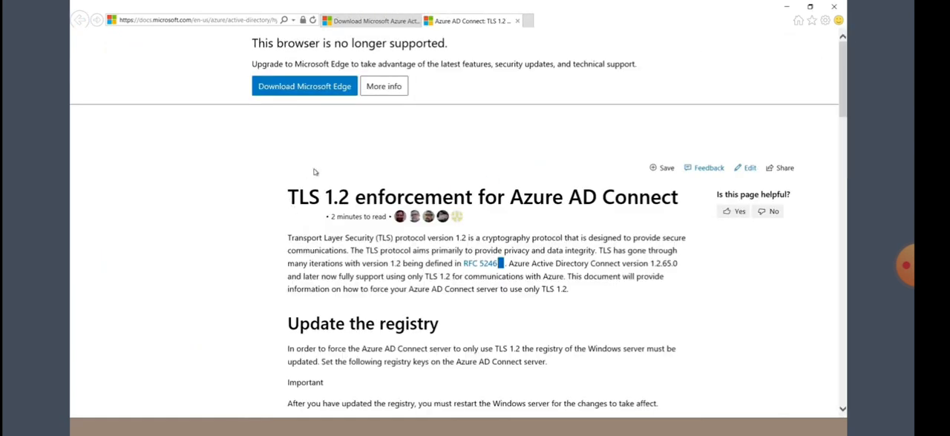
scroll(335, 223, "down", 5)
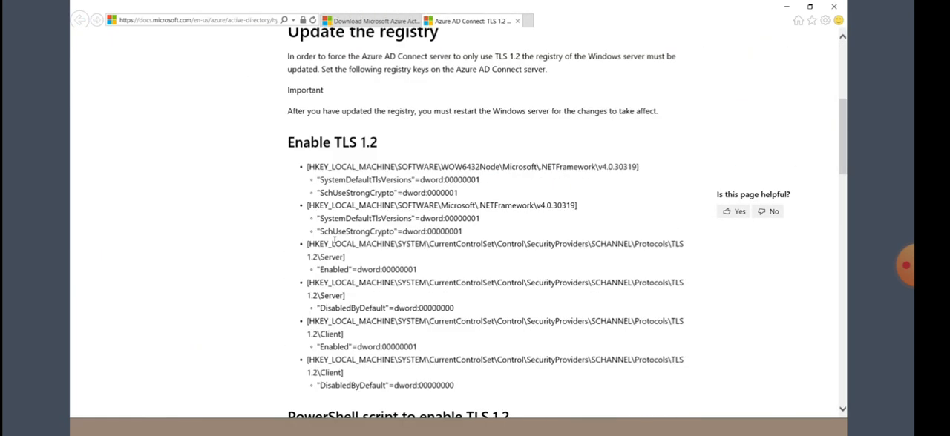
scroll(334, 239, "down", 1)
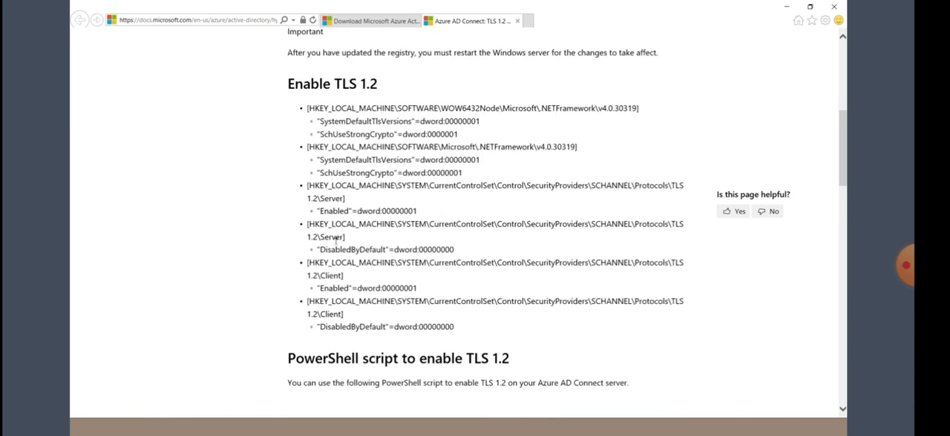
scroll(335, 238, "down", 1)
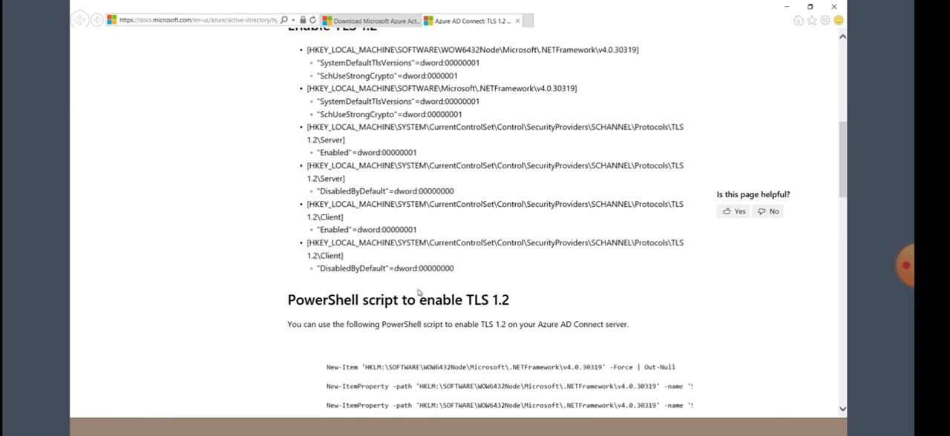
scroll(416, 289, "down", 4)
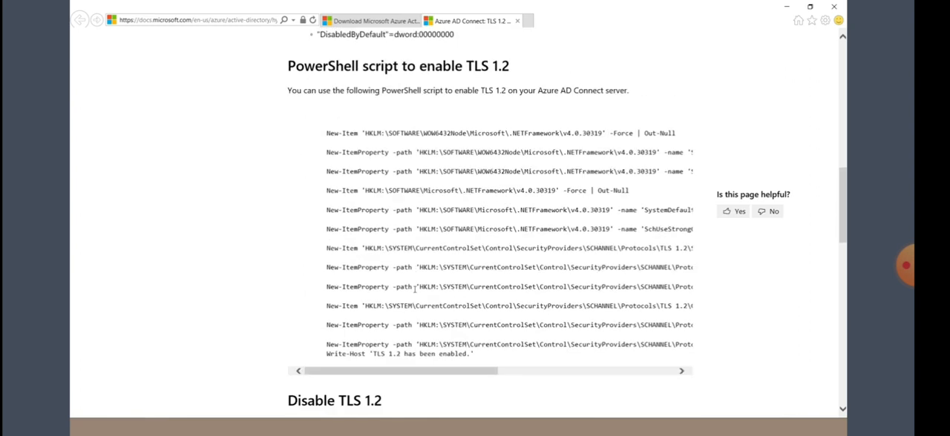
left_click_drag(475, 355, 311, 130)
right_click(337, 133)
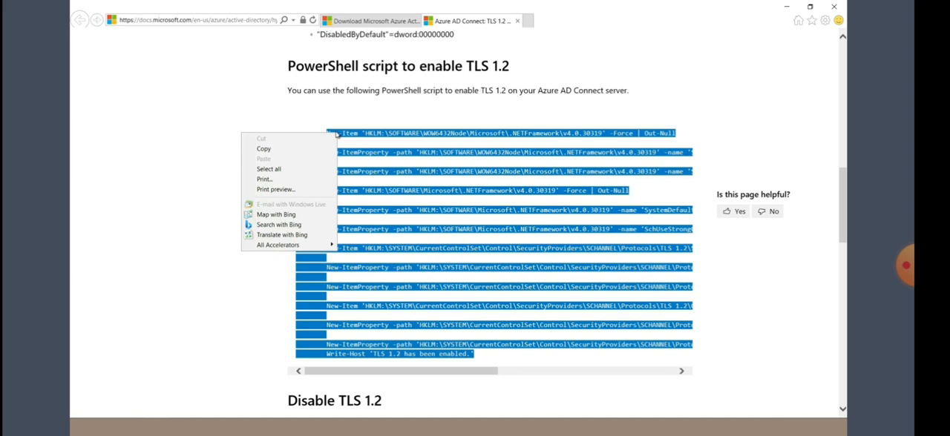
left_click(274, 151)
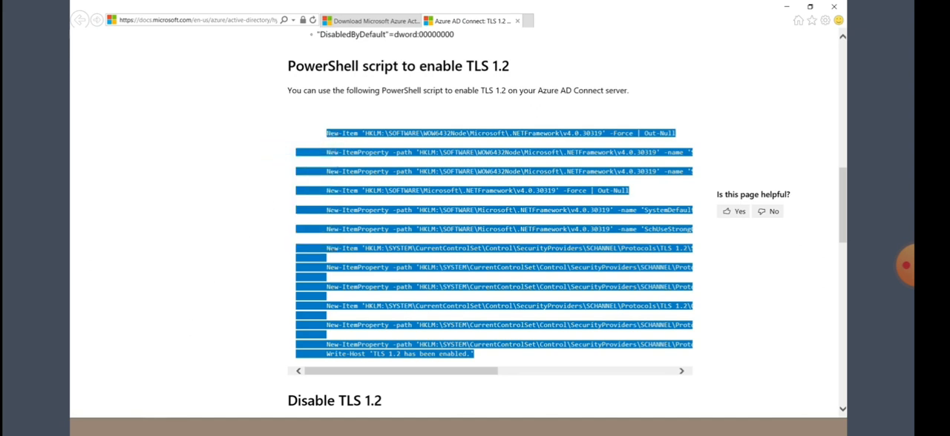
Step: Open Windows PowerShell, paste and run the copied script to enable TLS 1.2, and minimize the console
key("super")
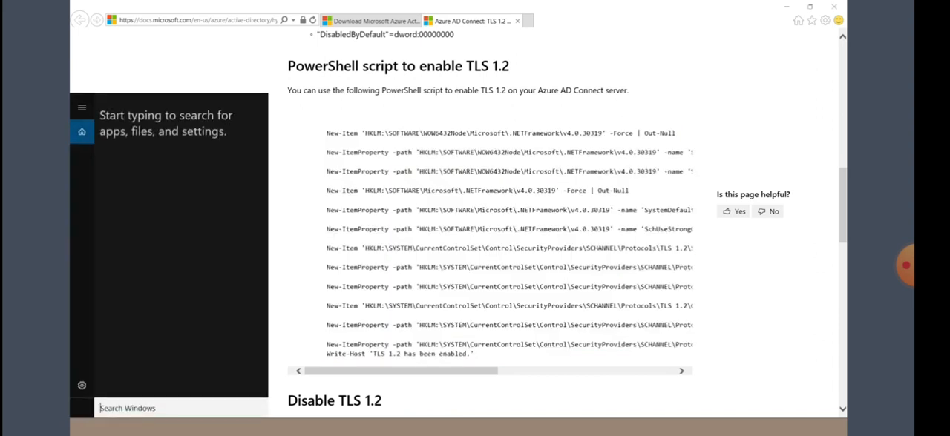
type("power")
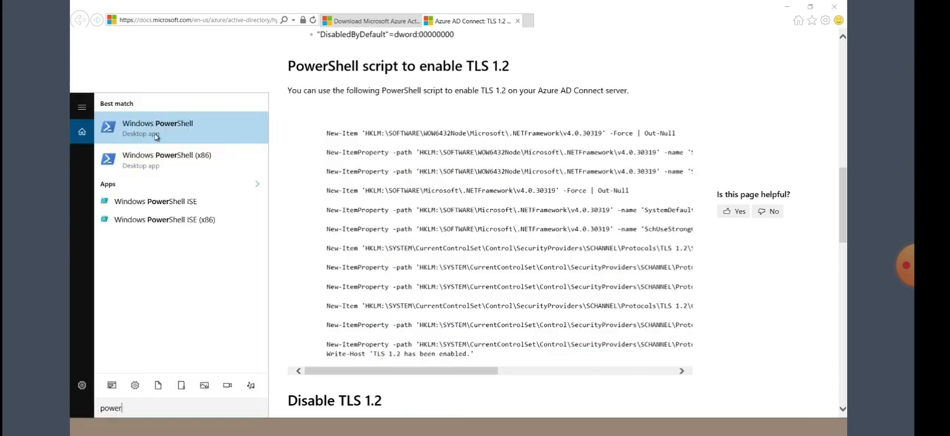
left_click(156, 134)
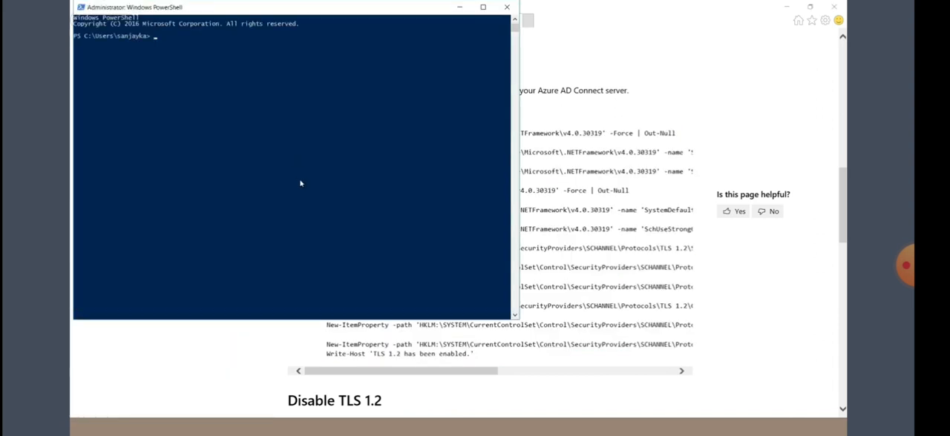
right_click(157, 42)
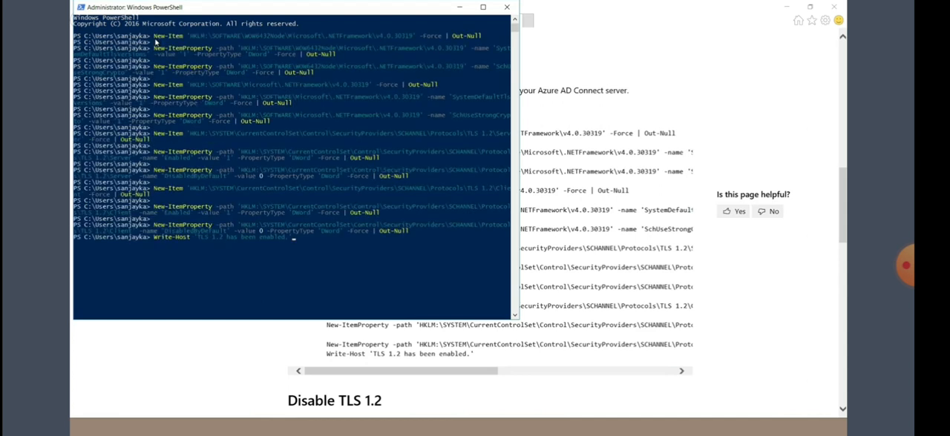
key("Return")
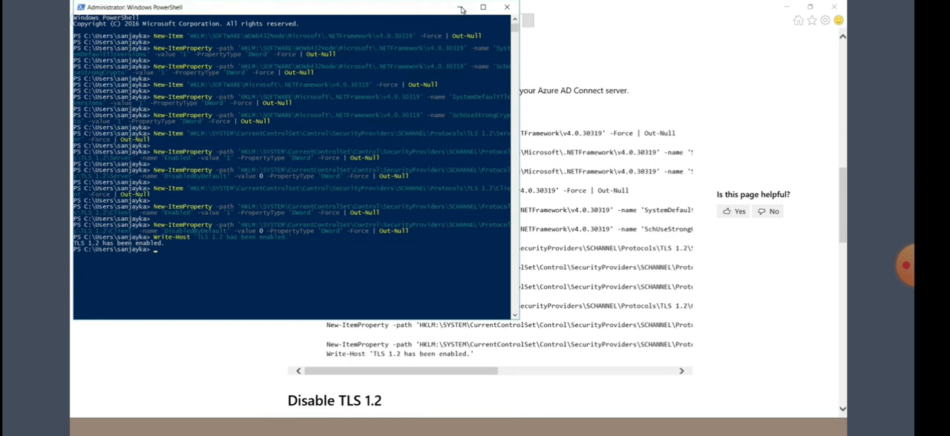
left_click(461, 8)
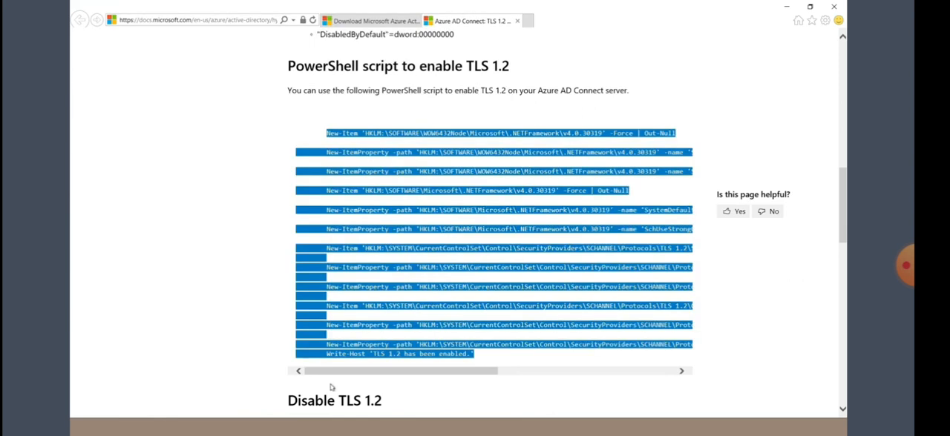
Step: Exit the Azure AD Connect error wizard, then download AzureADConnect.msi manually from the Download Center page and run it again
key("alt+Tab")
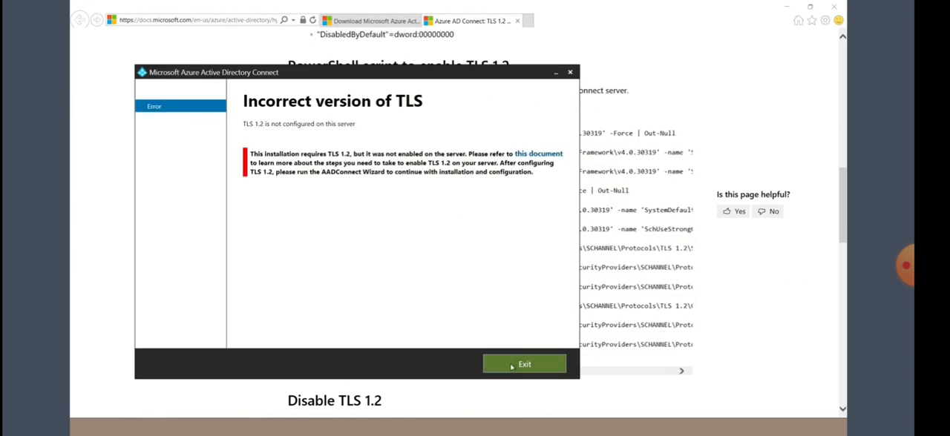
left_click(512, 366)
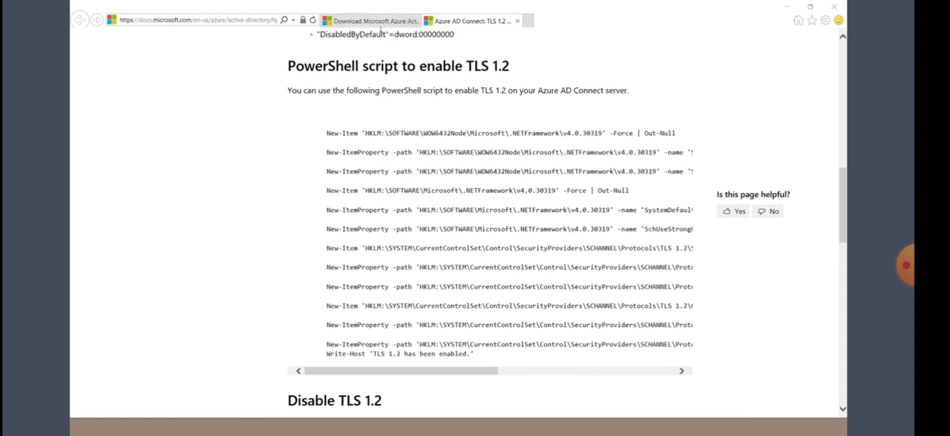
left_click(363, 23)
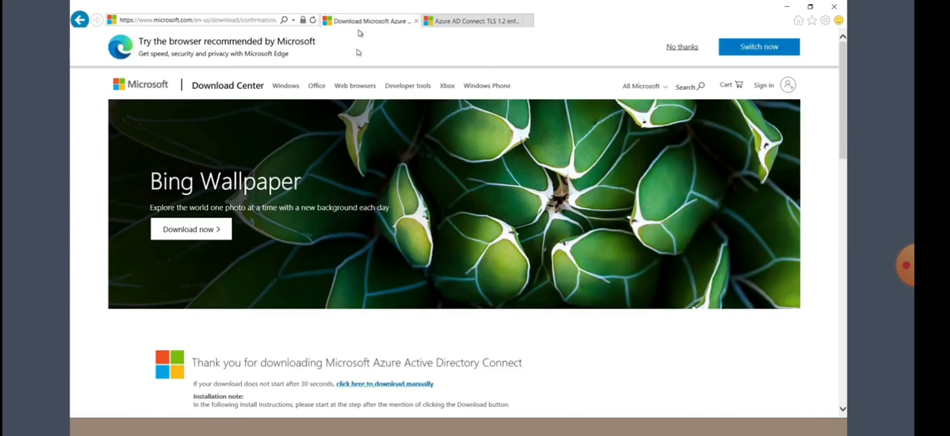
scroll(420, 213, "down", 3)
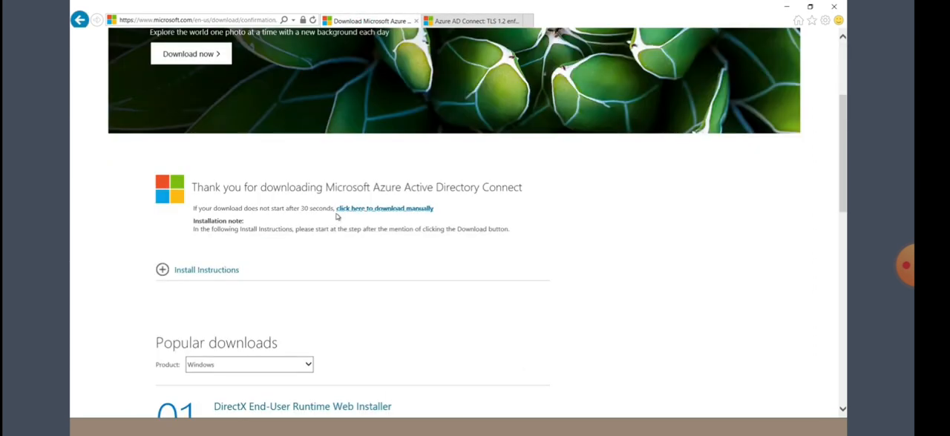
left_click(386, 210)
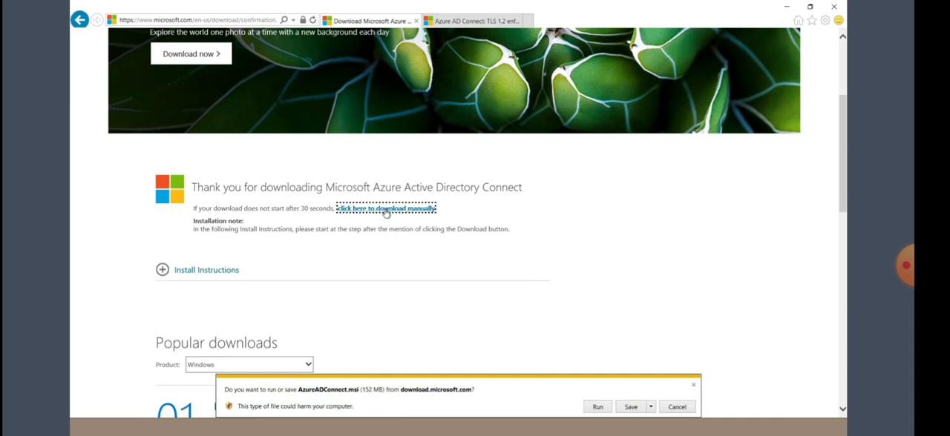
left_click(598, 407)
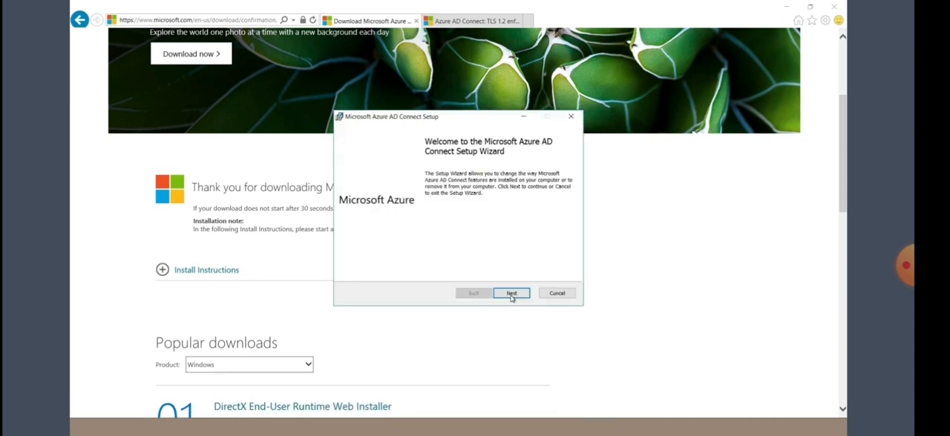
Step: Run the Microsoft Azure AD Connect Setup wizard and repair the existing installation
left_click(515, 295)
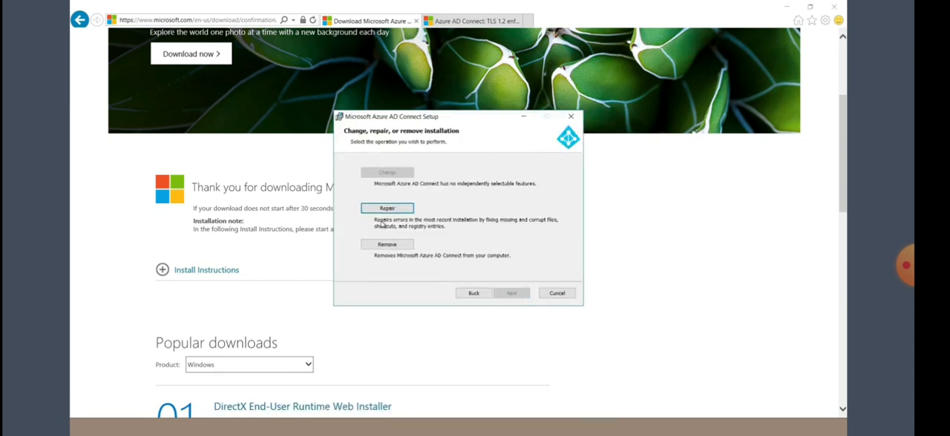
left_click(386, 210)
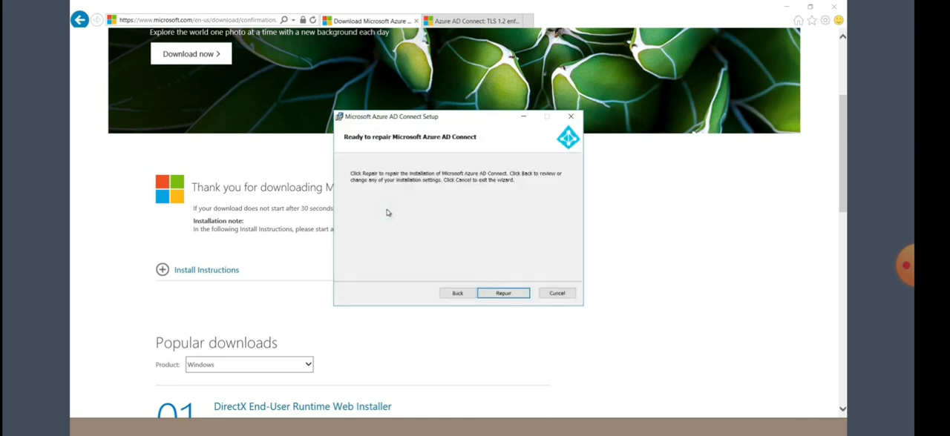
left_click(499, 293)
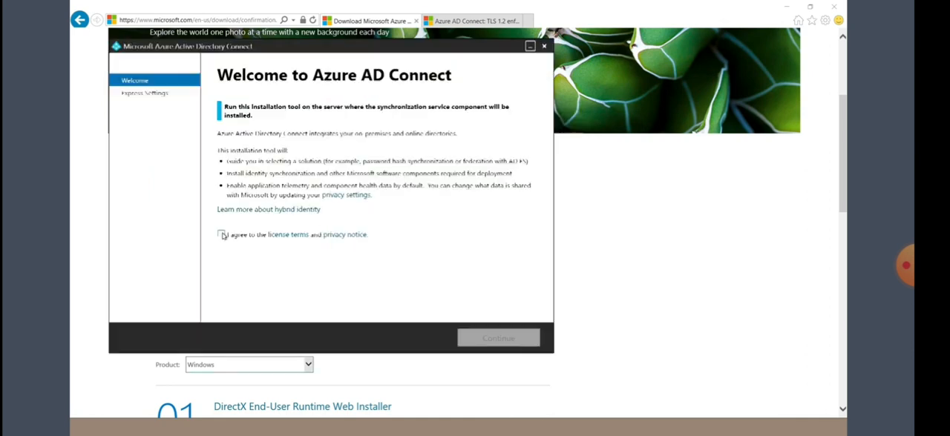
Step: Agree to the Azure AD Connect license terms and privacy notice, and continue with express settings
left_click(223, 234)
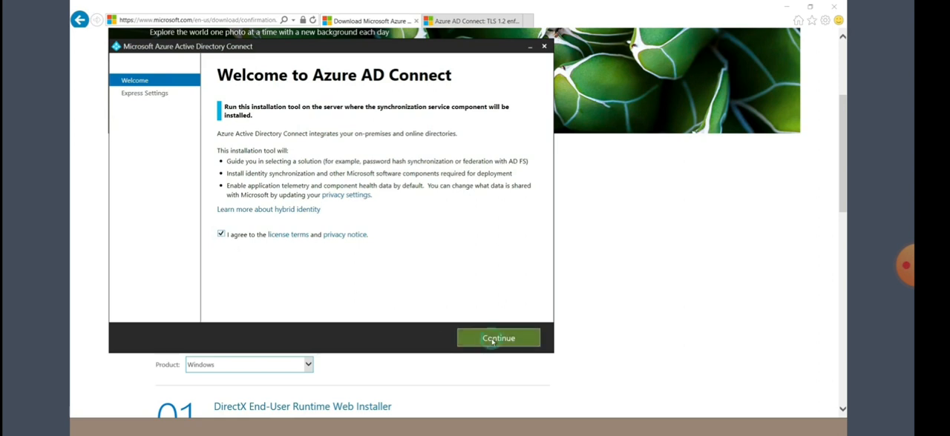
left_click(491, 340)
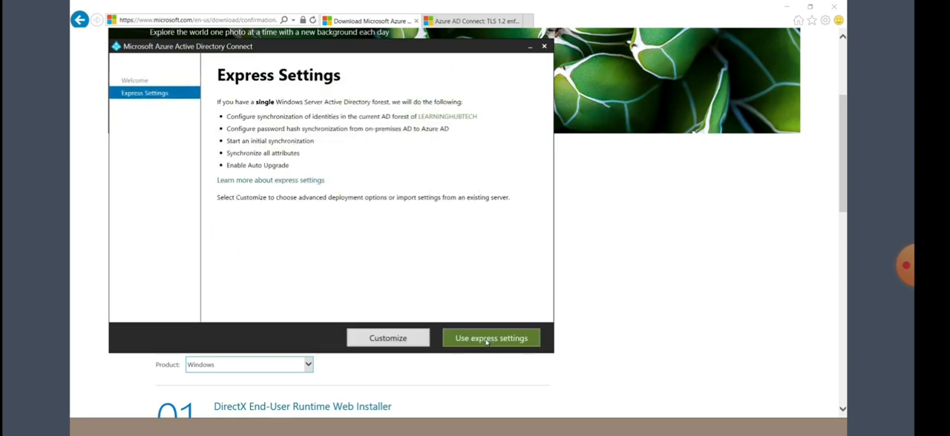
left_click(490, 340)
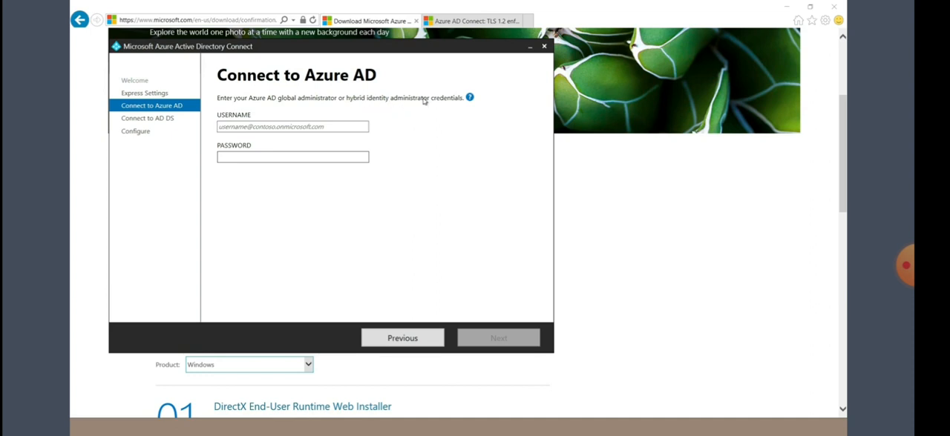
Step: Minimize the remote session and, in Paint, draw a dark red line from the Azure AD Connect box to the Azure Active Directory box
mouse_move(520, 3)
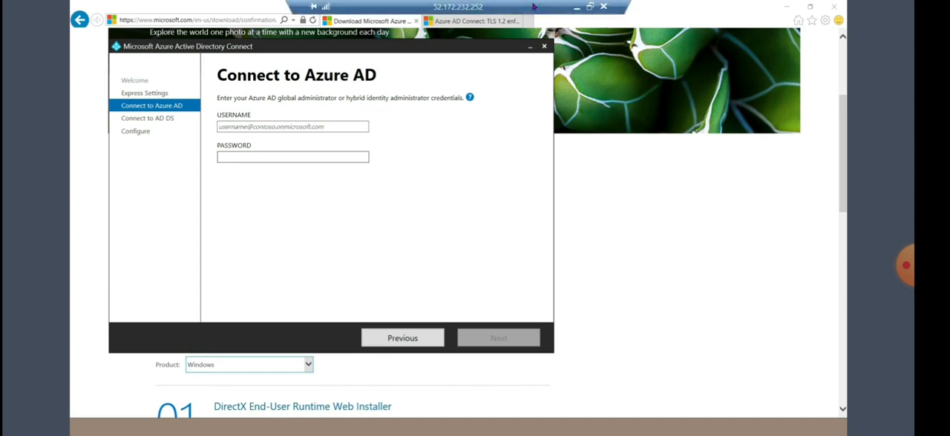
left_click(577, 7)
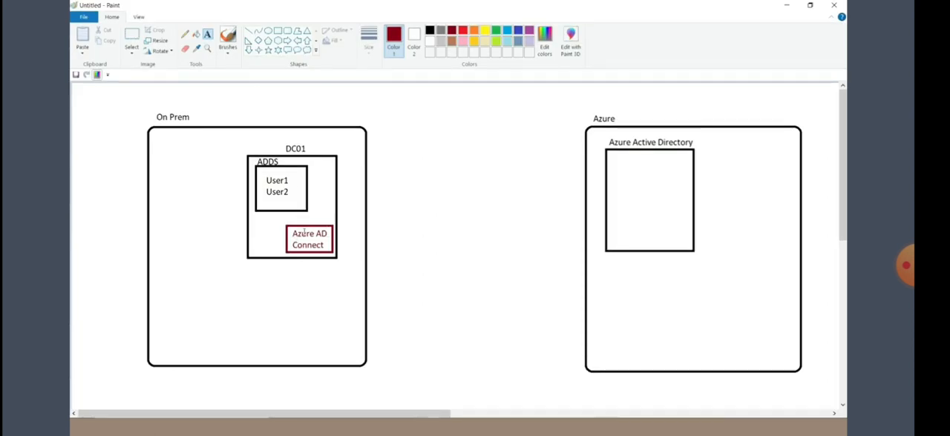
left_click(248, 31)
left_click_drag(331, 238, 607, 169)
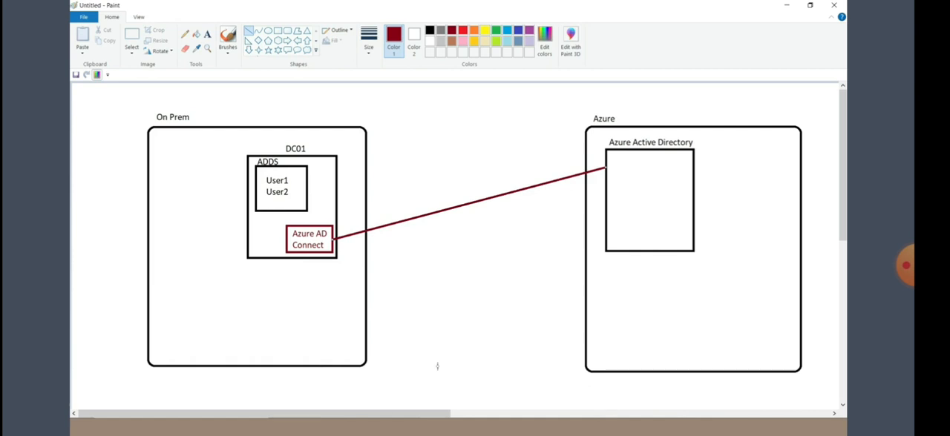
Step: Switch to the Azure portal in Chrome and start creating a new user in the Default Directory
left_click(345, 425)
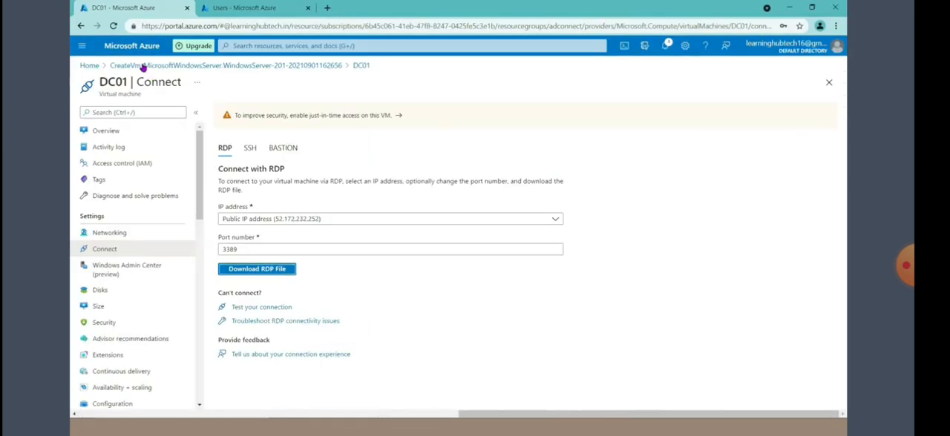
left_click(238, 11)
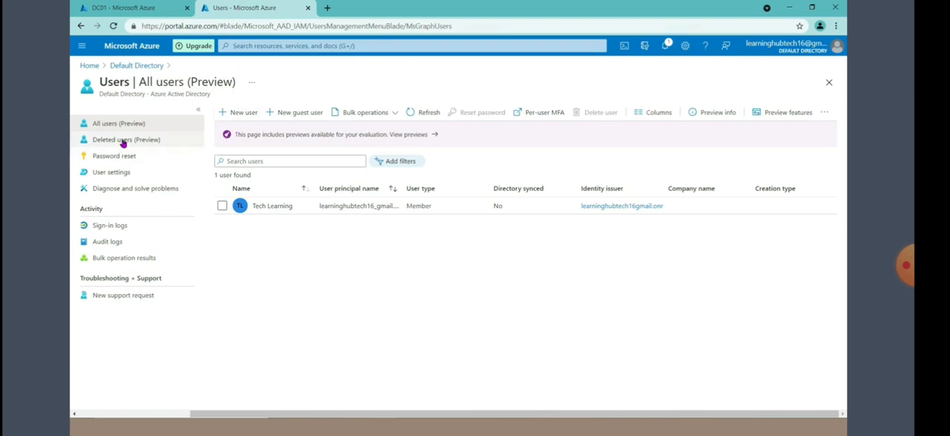
left_click(141, 66)
left_click(99, 195)
left_click(234, 113)
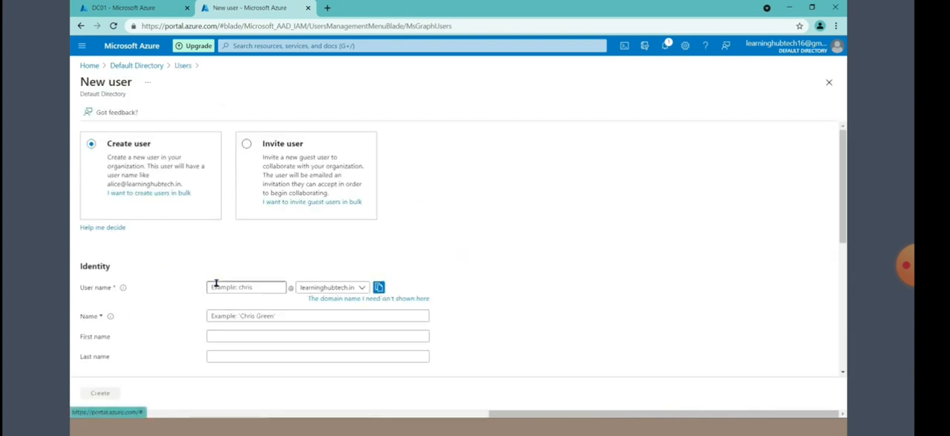
Step: Set the new user's user name to azureadmin on the learninghubtech.in domain and the name to azureadmin
left_click(215, 286)
type("azureadmin")
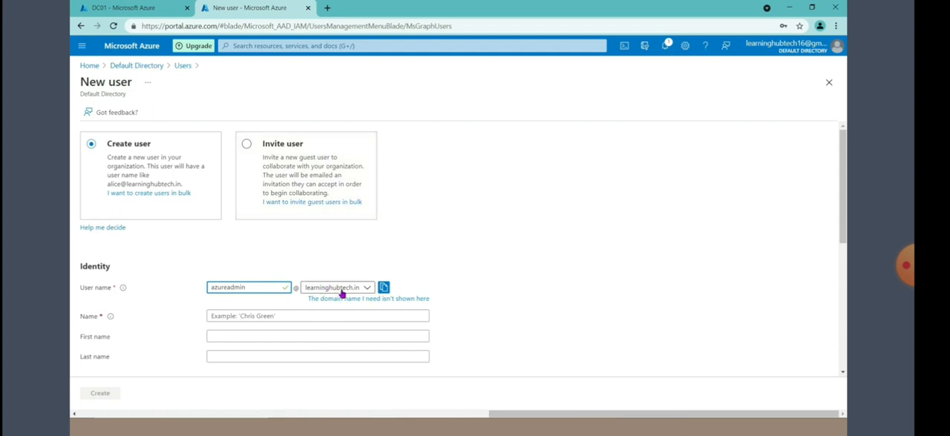
left_click(342, 292)
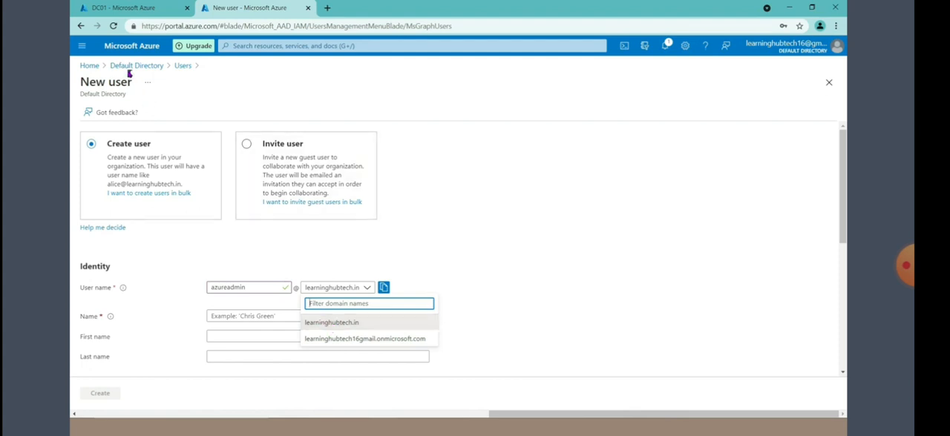
left_click(330, 323)
left_click_drag(250, 291, 200, 290)
key("ctrl+c")
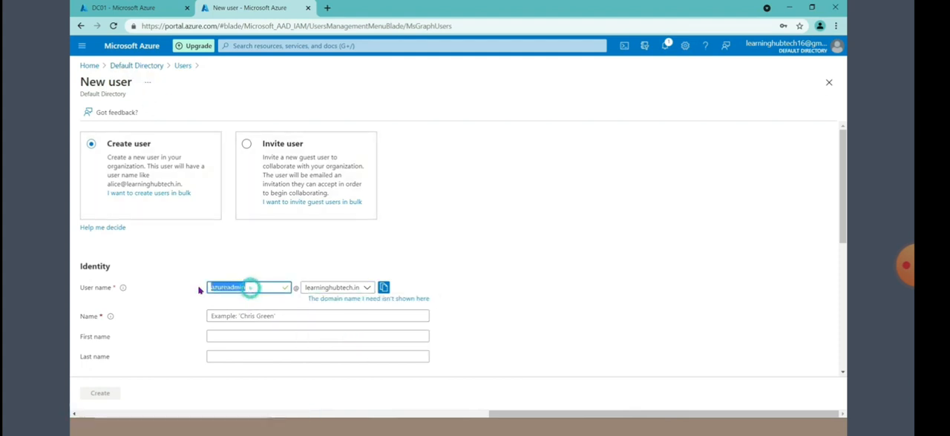
left_click(219, 317)
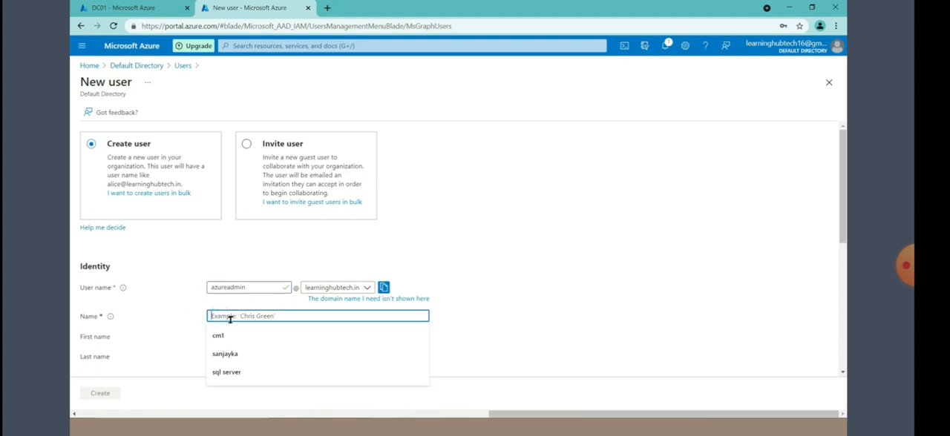
key("ctrl+v")
Step: Choose to create the password manually, enter the initial password and create the user
scroll(142, 313, "down", 2)
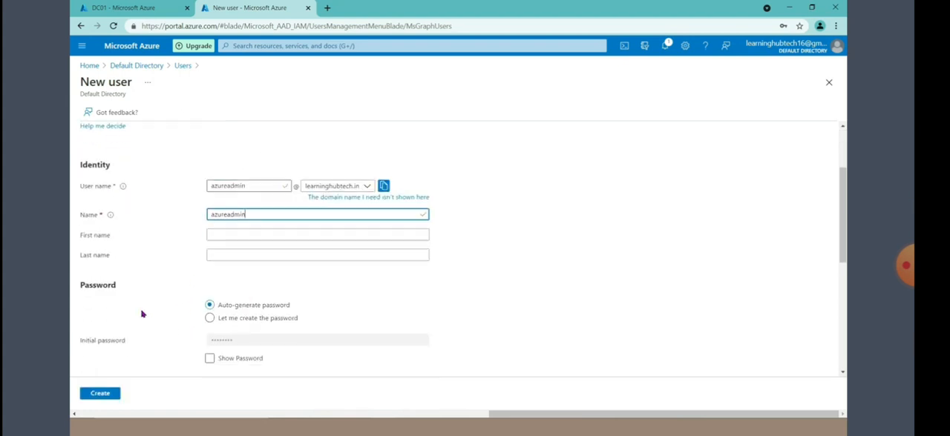
scroll(143, 314, "down", 1)
left_click(209, 267)
left_click(229, 291)
type("••••")
left_click(99, 396)
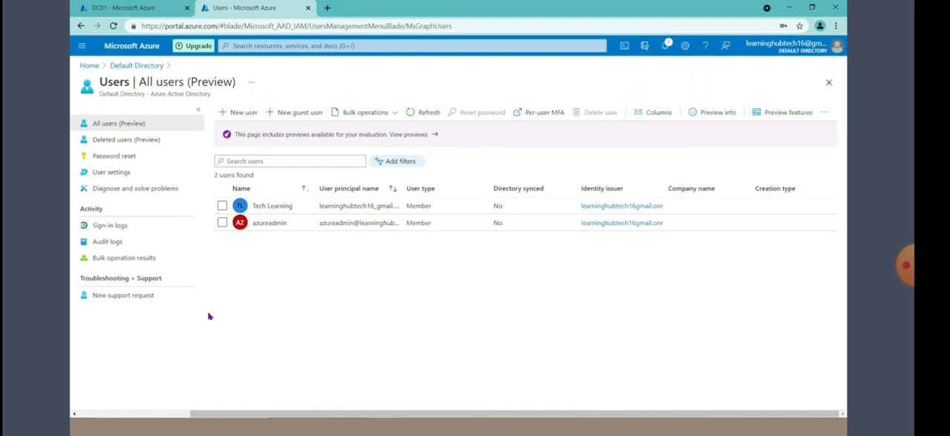
Step: Assign the Global administrator directory role to the azureadmin user
left_click(268, 225)
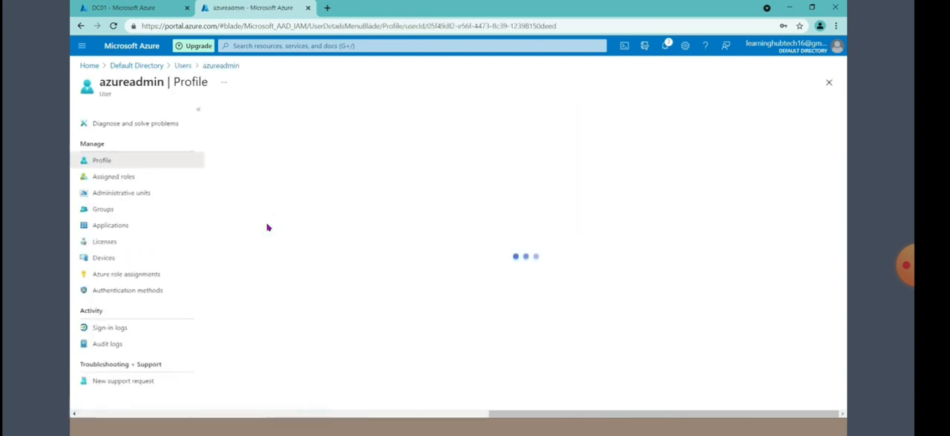
left_click(123, 181)
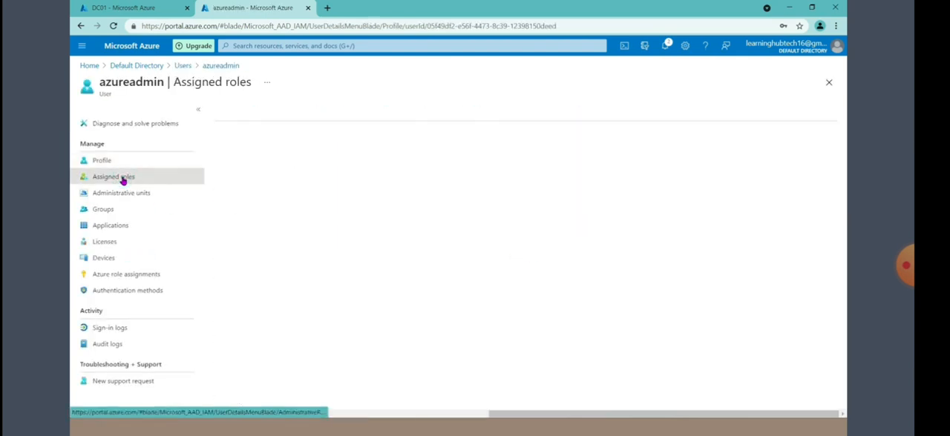
left_click(251, 112)
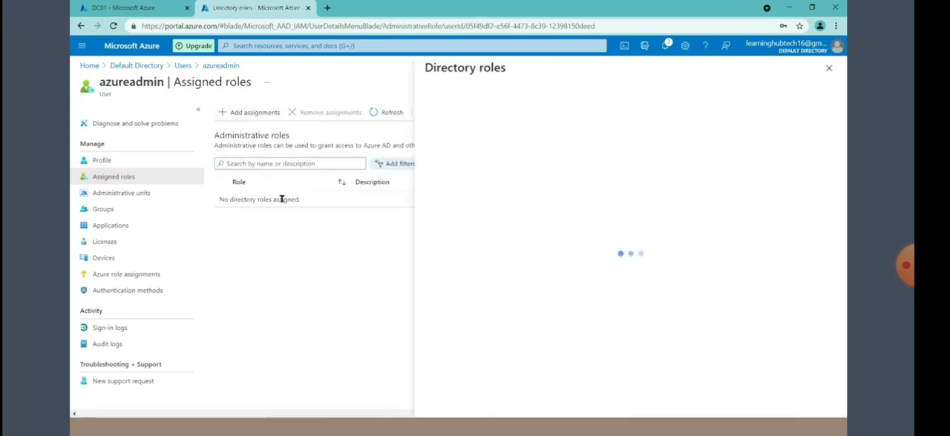
left_click(454, 170)
type("global a")
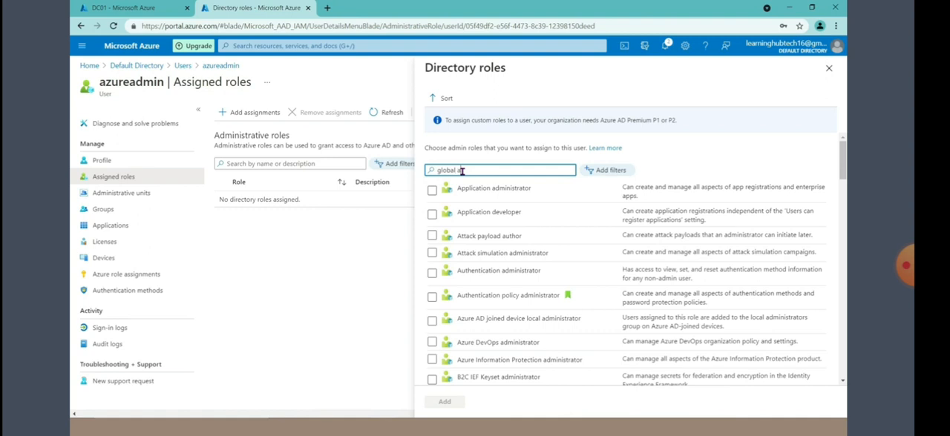
type("d")
left_click(432, 192)
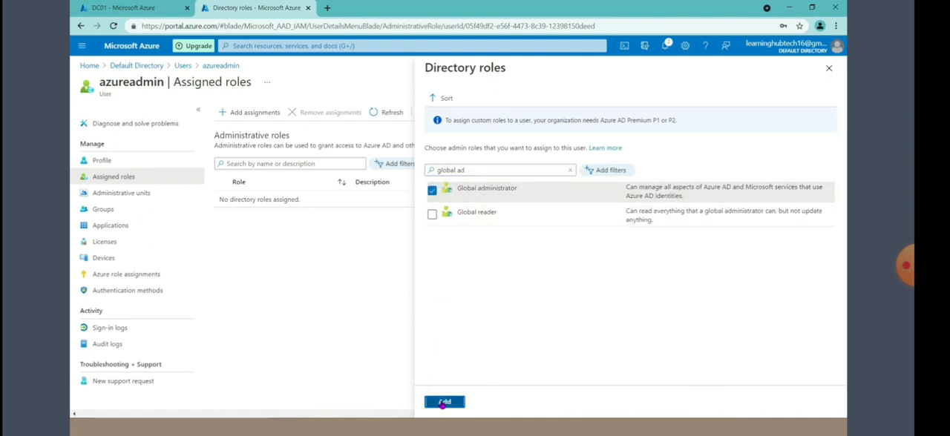
left_click(444, 403)
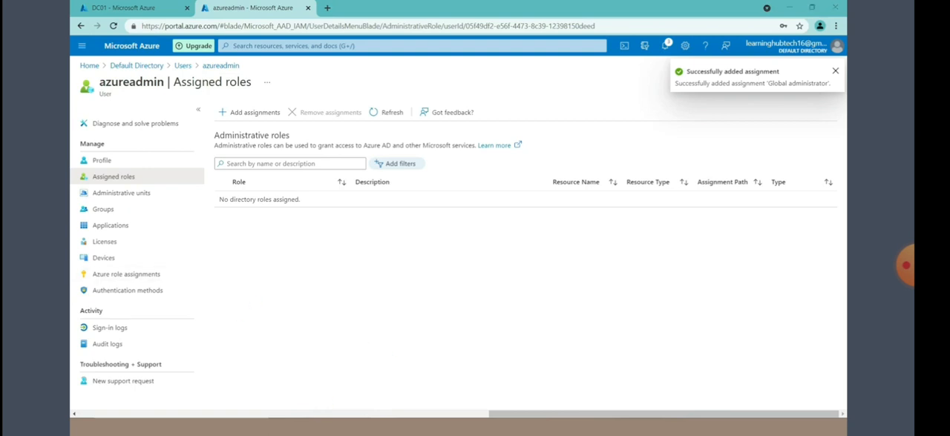
Step: Open a new Chrome incognito window and go to portal.azure.com
right_click(382, 427)
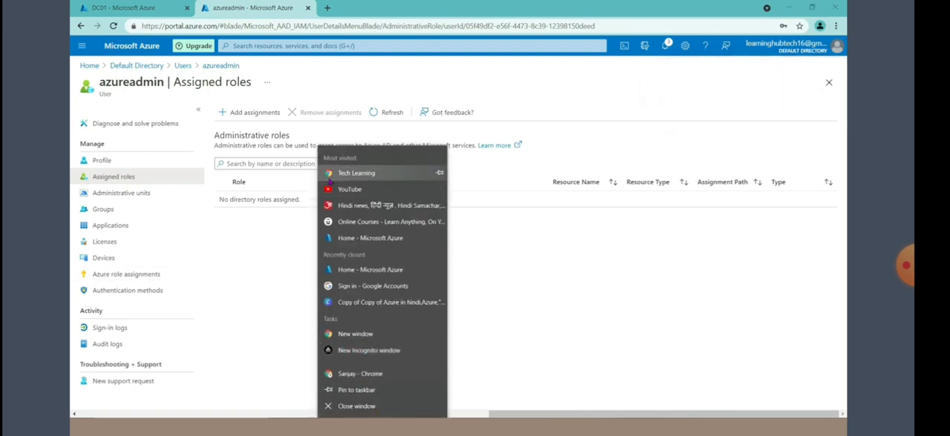
left_click(367, 350)
type("portal.azure.com")
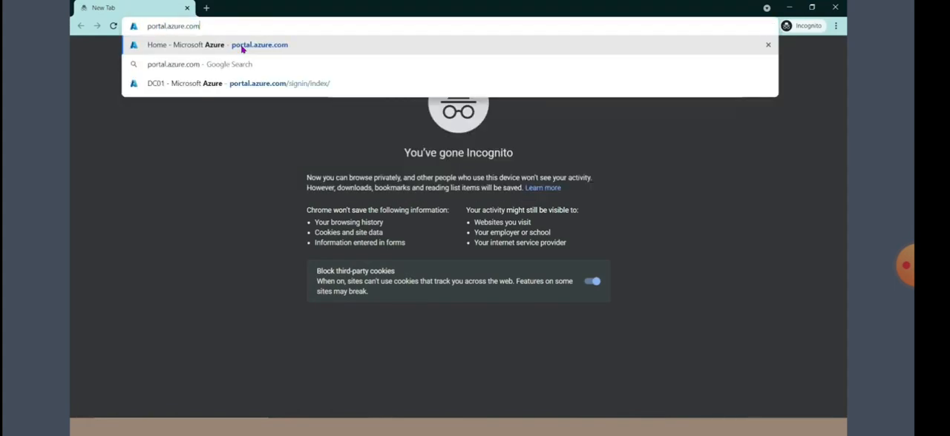
left_click(242, 46)
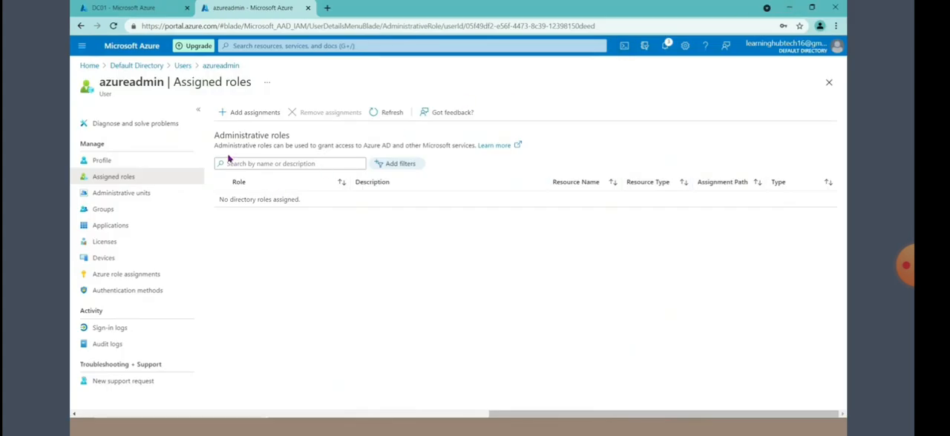
Step: Copy the full sign-in name from the azureadmin user's profile page in the regular Chrome window
left_click(219, 66)
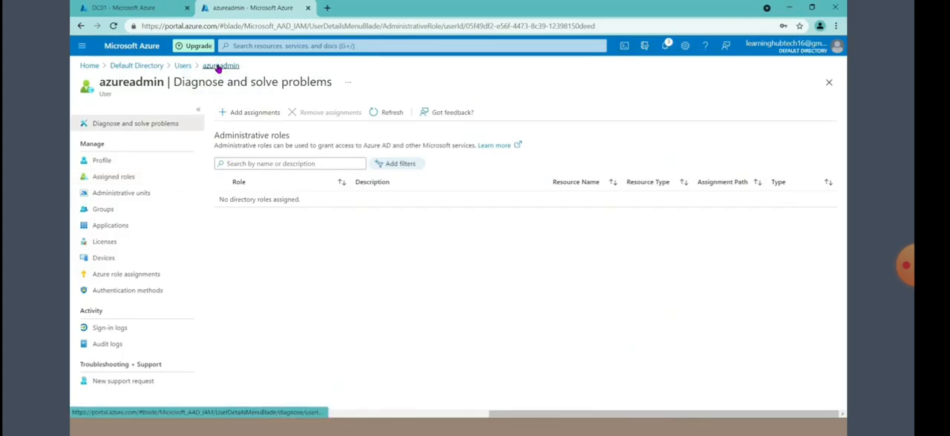
left_click(121, 162)
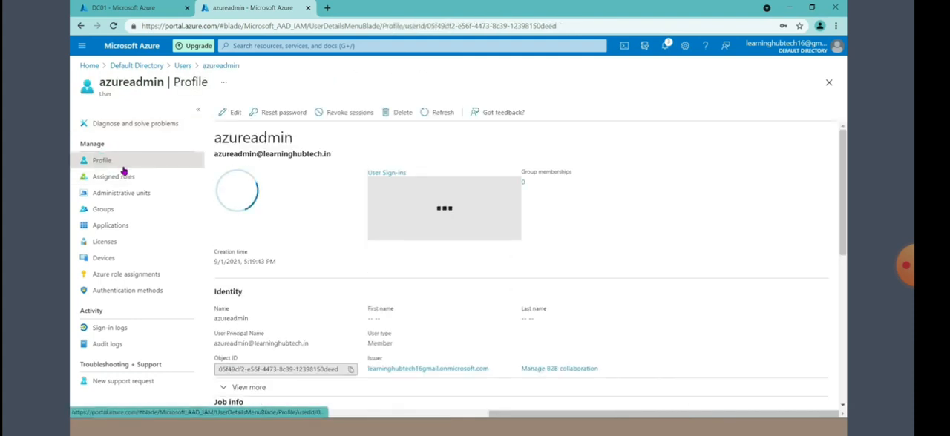
left_click_drag(332, 154, 215, 154)
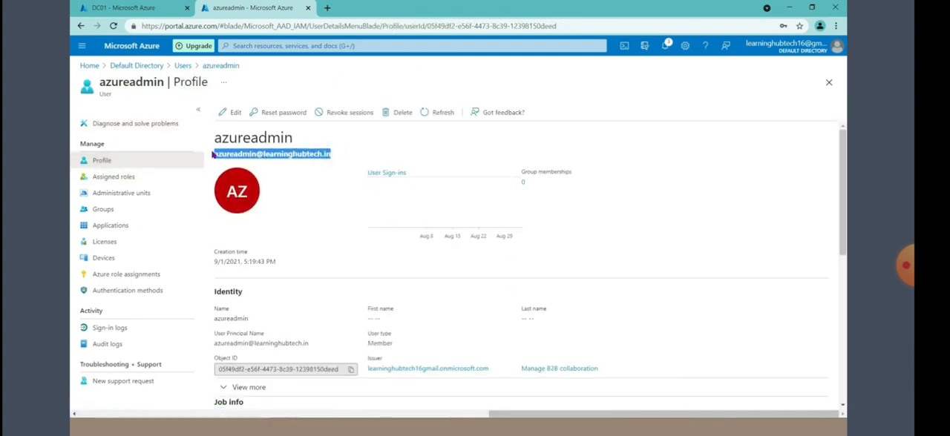
right_click(227, 156)
left_click(245, 164)
Step: In the incognito window, sign in to Microsoft Azure with the copied azureadmin sign-in name and enter the account password
left_click(386, 425)
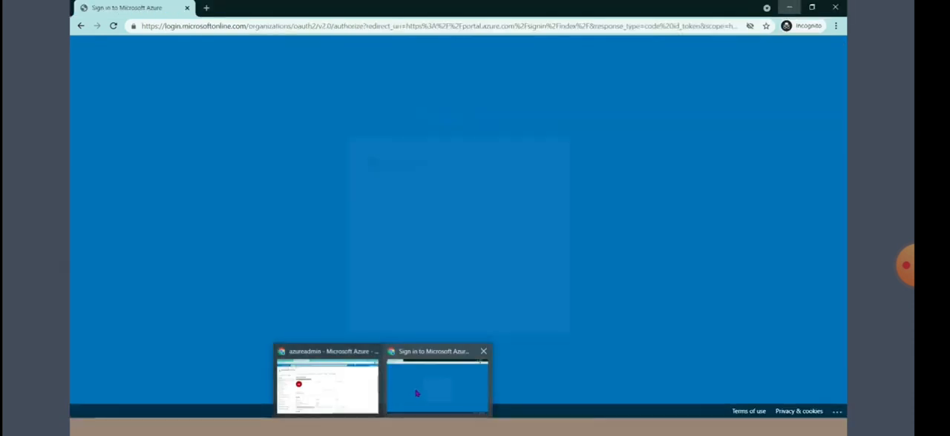
left_click(416, 388)
left_click(389, 195)
key("ctrl+v")
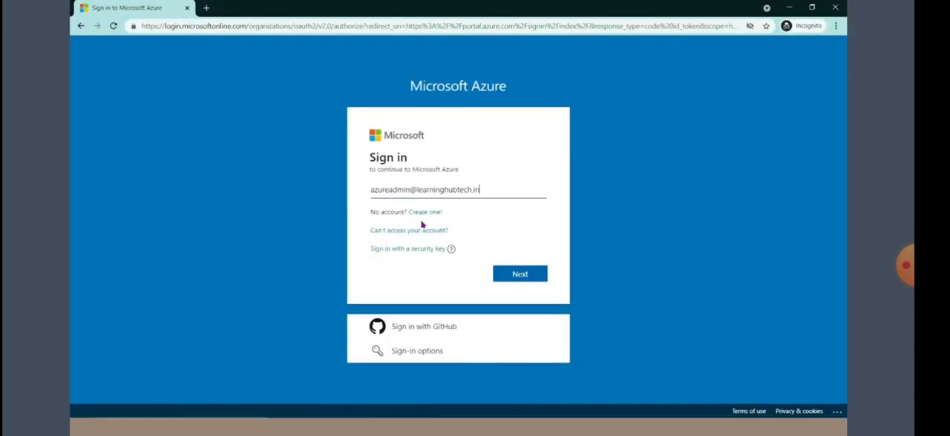
left_click(512, 271)
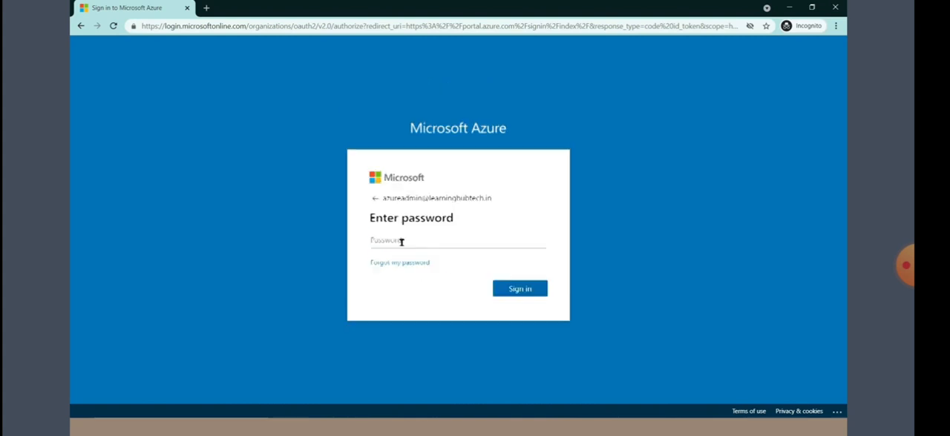
type("*")
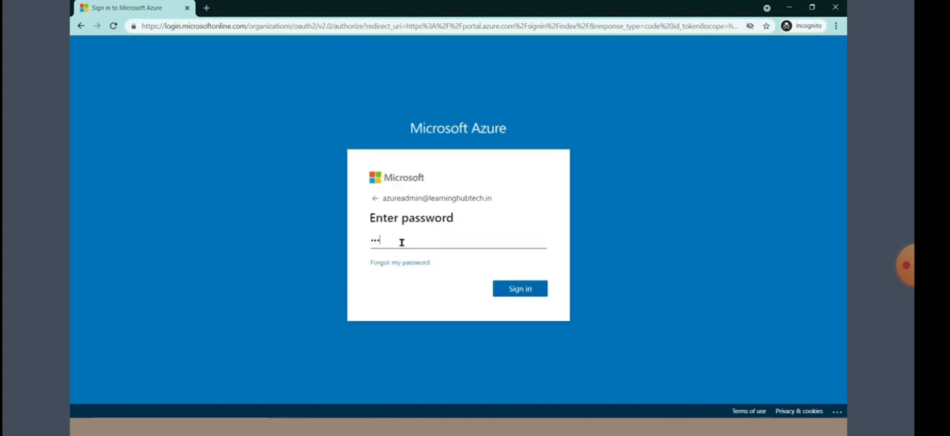
key("Return")
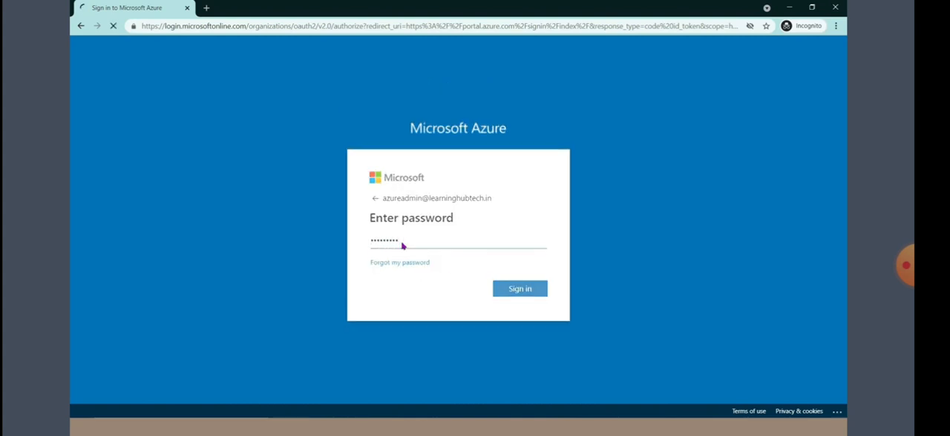
Step: Update the azureadmin account's password at first sign-in by entering the current and new passwords, and choose to stay signed in
type("**")
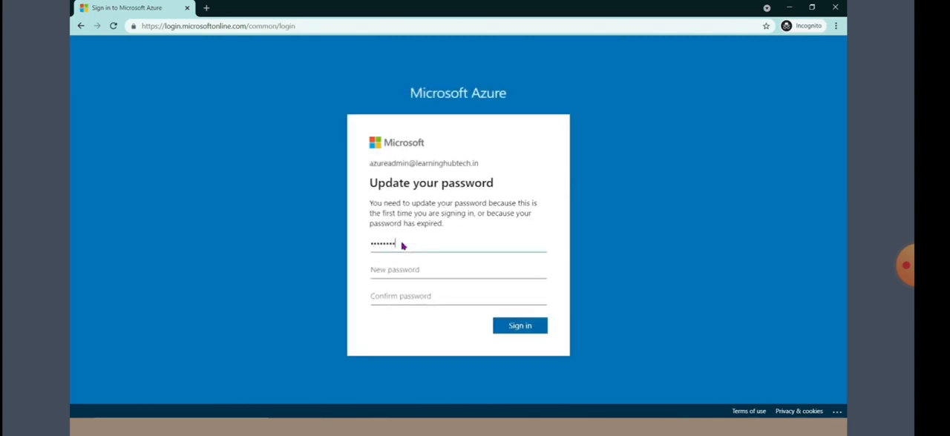
key("Tab")
type("*********")
key("ctrl+v")
left_click(510, 325)
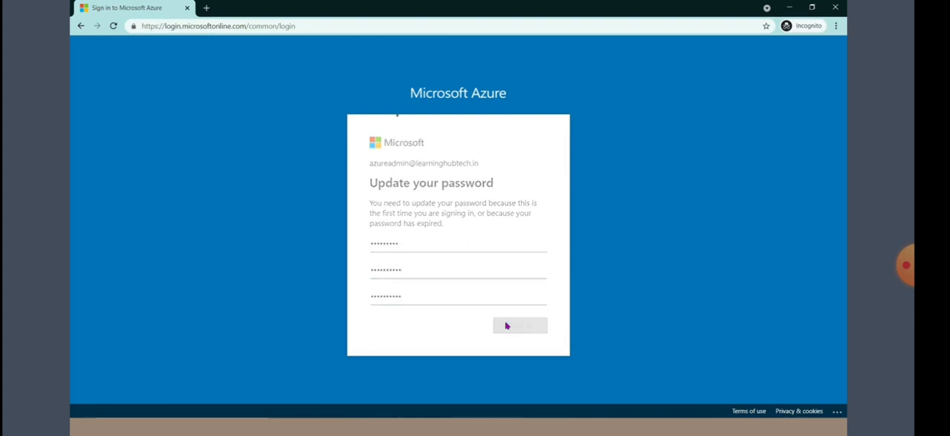
left_click(426, 256)
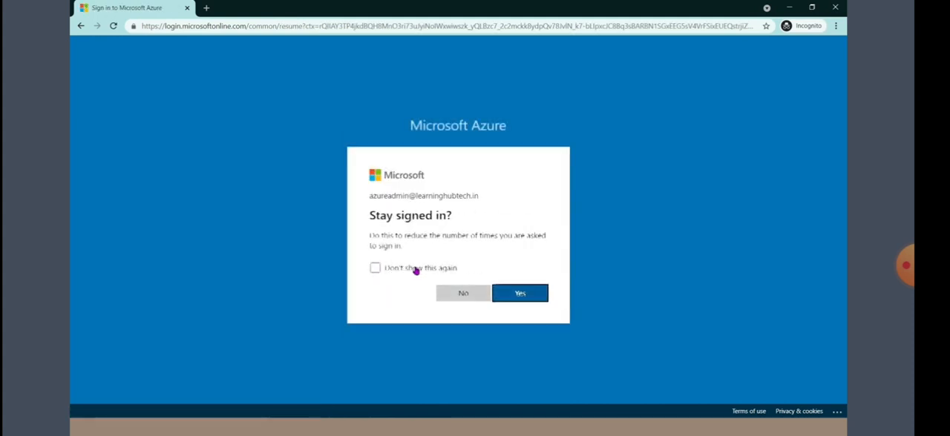
left_click(522, 297)
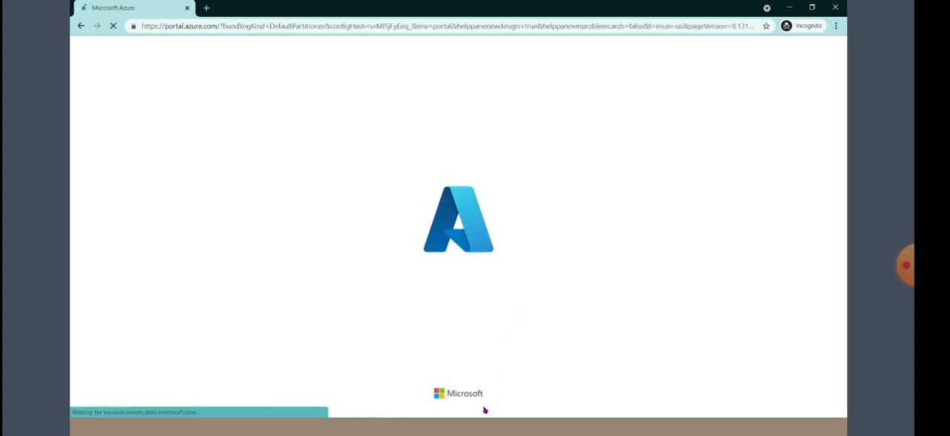
Step: Switch to the DC01 remote session and connect Azure AD Connect to Azure AD with the azureadmin sign-in name and account password
left_click(484, 425)
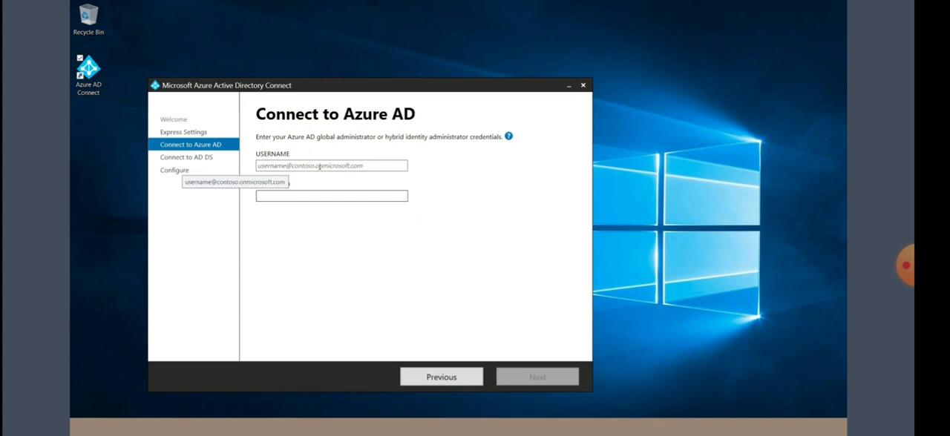
left_click(279, 164)
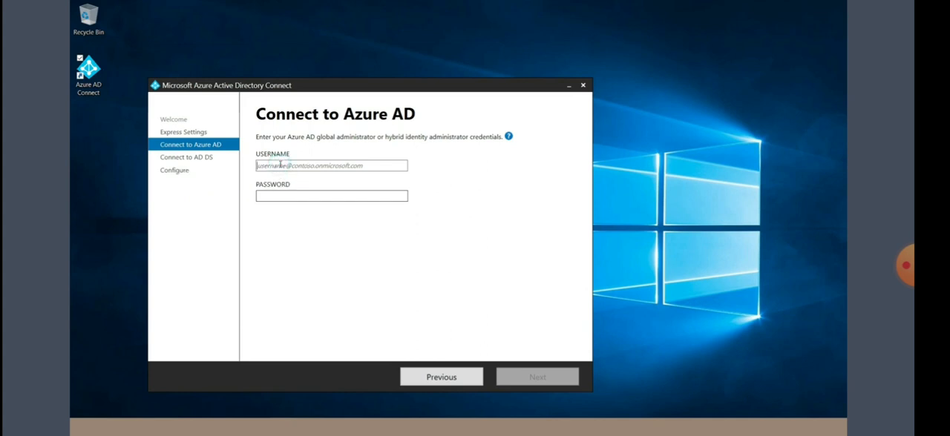
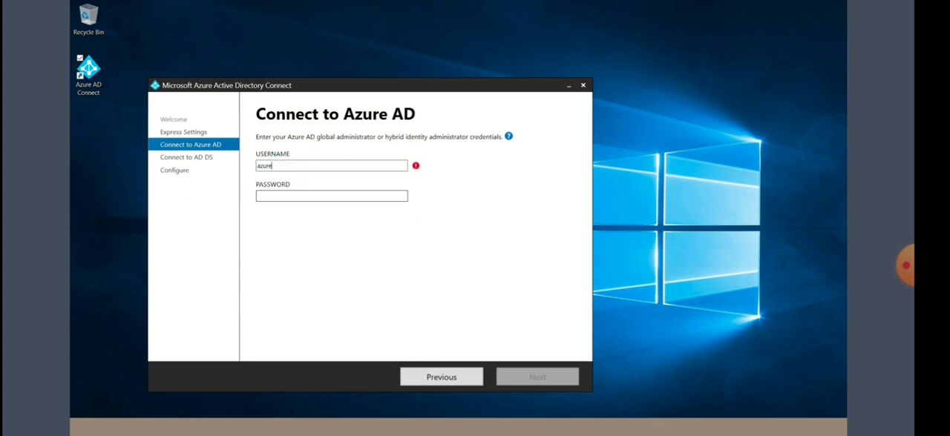
key("Tab")
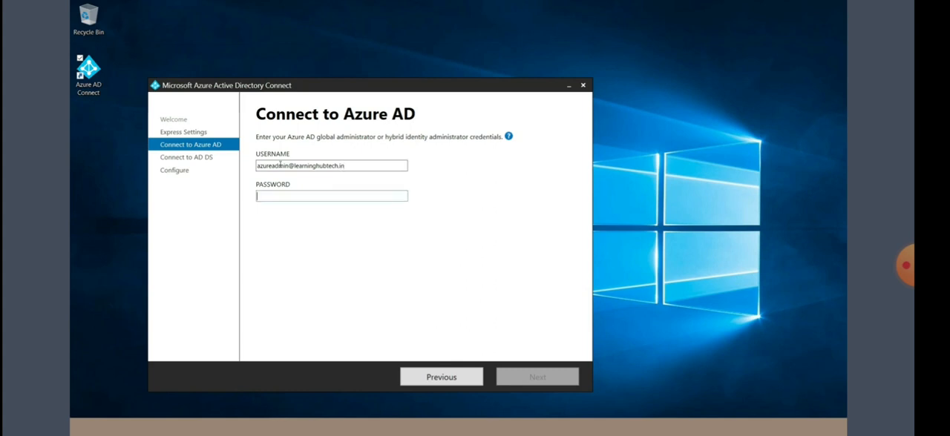
type("P•••••")
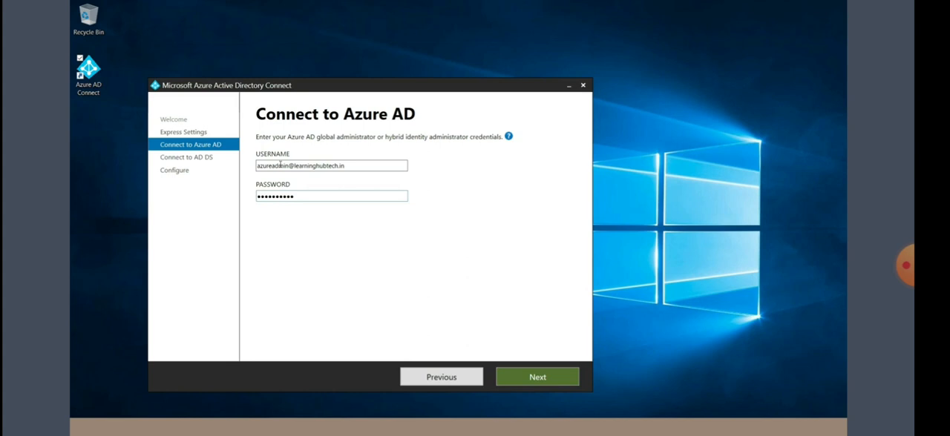
left_click(536, 376)
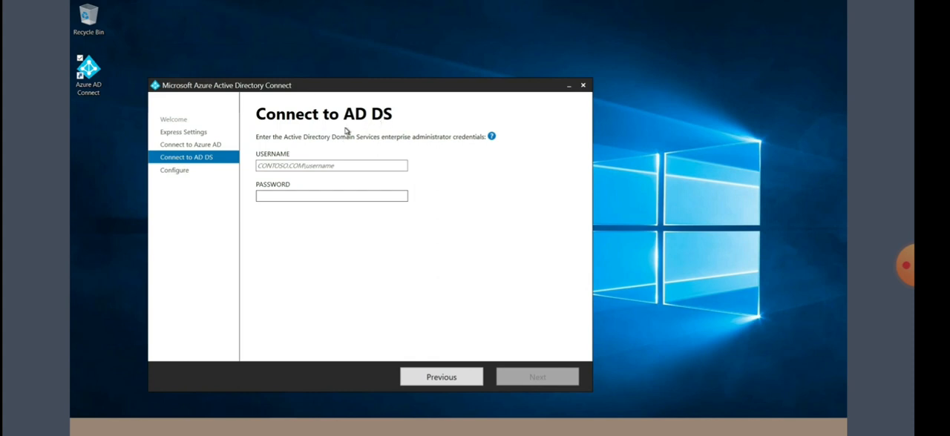
Step: In Active Directory Users and Computers on DC01, open the properties of the itadmin user in the India OU
key("alt+Tab")
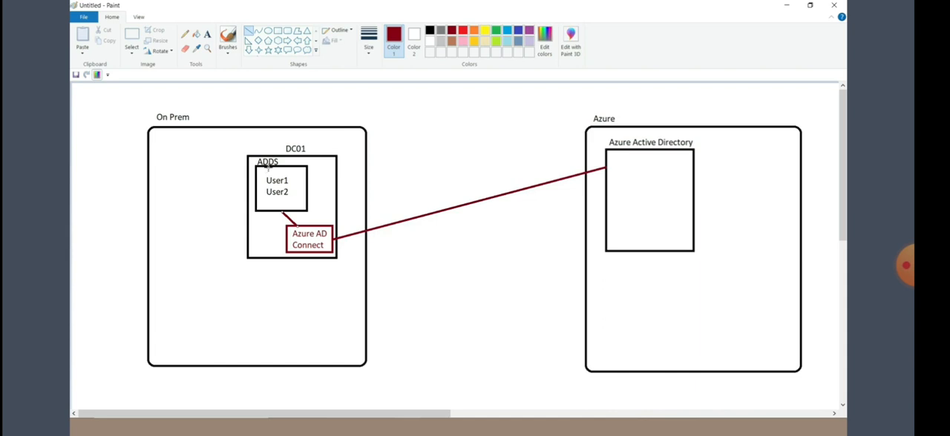
left_click(484, 422)
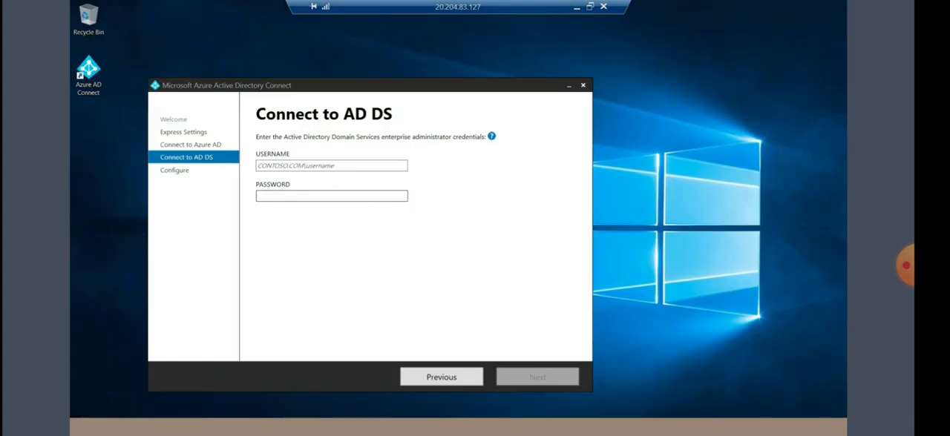
mouse_move(233, 426)
left_click(233, 393)
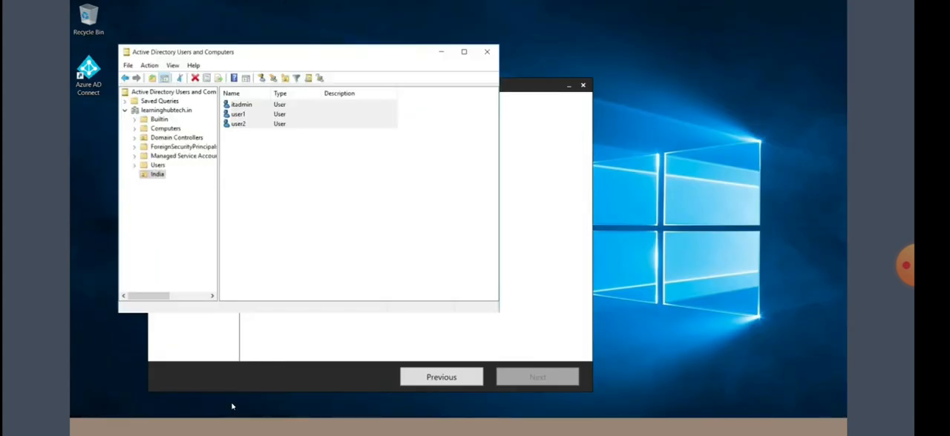
left_click(241, 108)
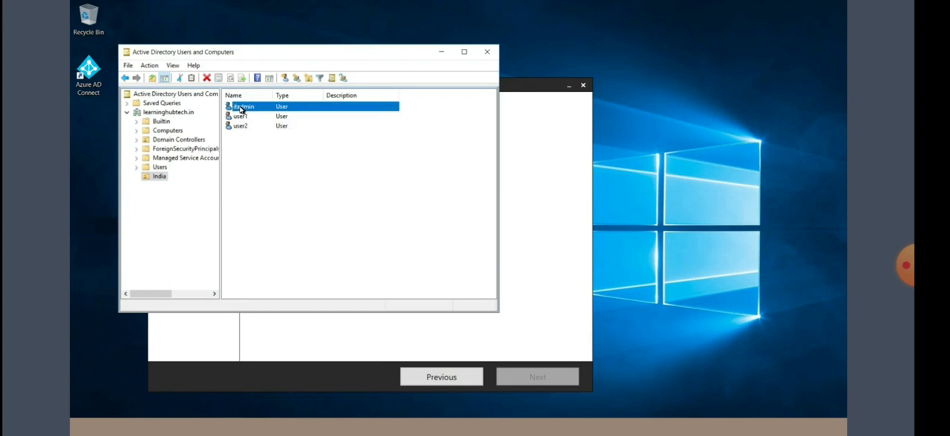
right_click(242, 108)
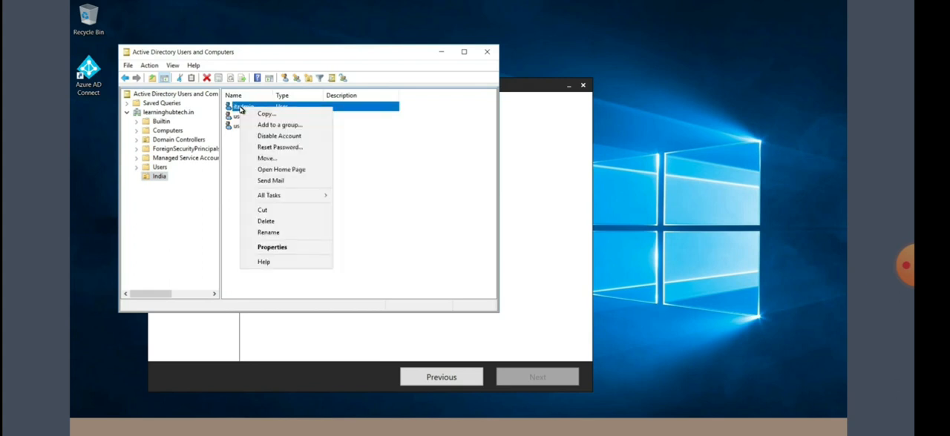
left_click(275, 249)
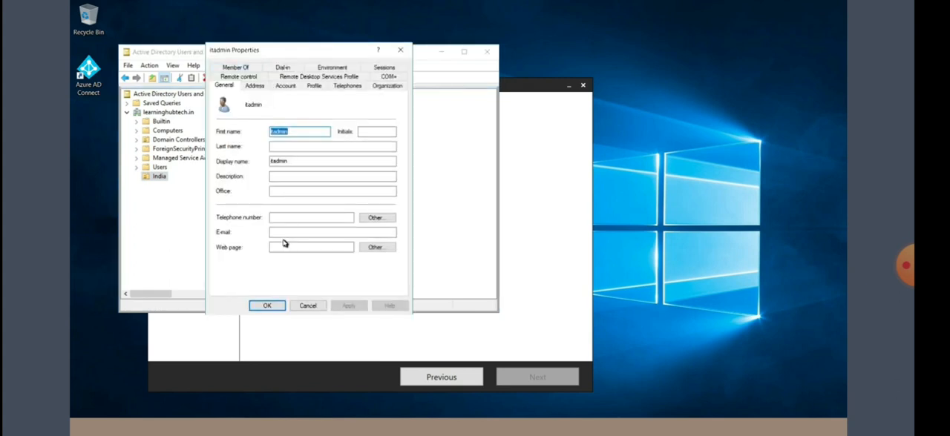
Step: Add the itadmin user to the Enterprise Admins group and apply the membership change
left_click(242, 69)
left_click(233, 207)
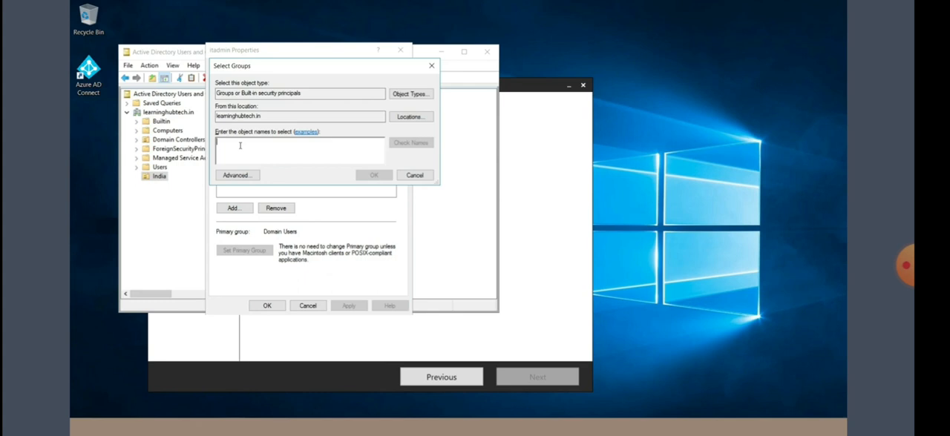
type("enterprise ad")
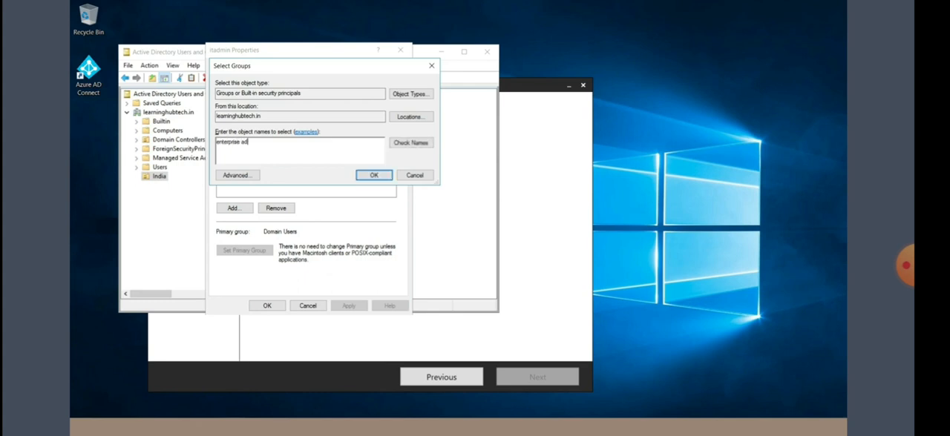
left_click(411, 143)
left_click(364, 176)
left_click(343, 305)
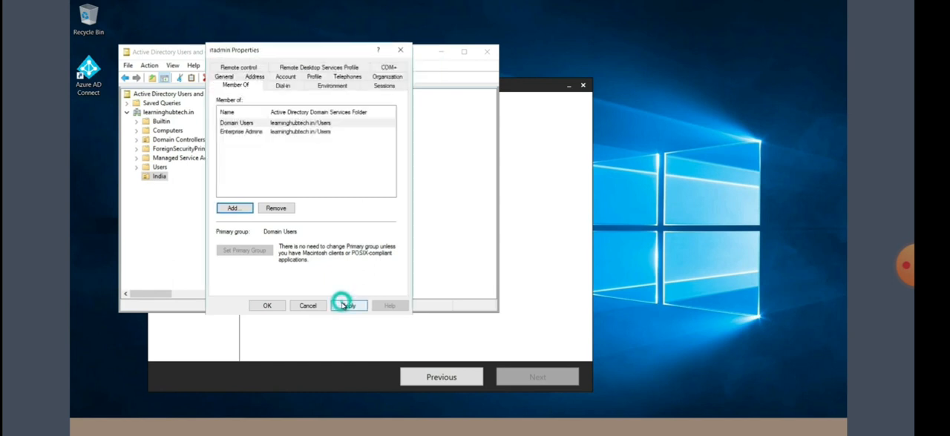
left_click(268, 307)
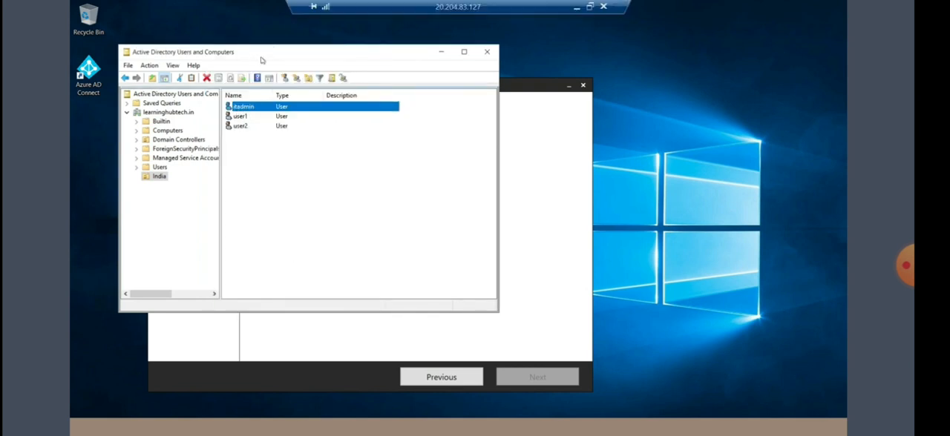
Step: In the Azure AD Connect wizard, supply the AD DS enterprise administrator LEARNINGHUBTECH.IN\itadmin with its password and continue with the configuration
left_click(279, 423)
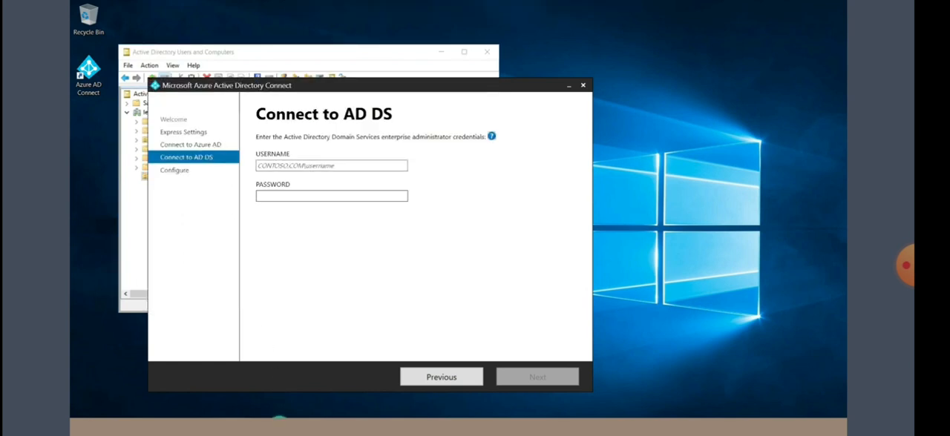
left_click(283, 164)
type("learninghubtech.in")
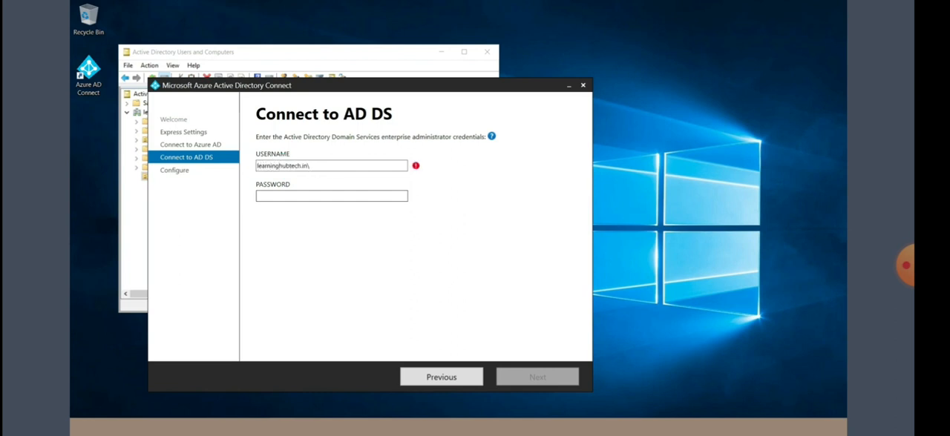
type("\\itadmin")
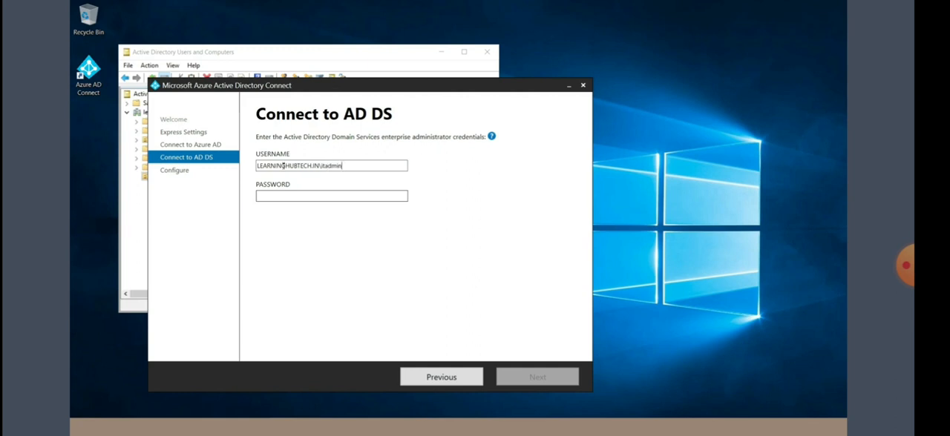
key("Tab")
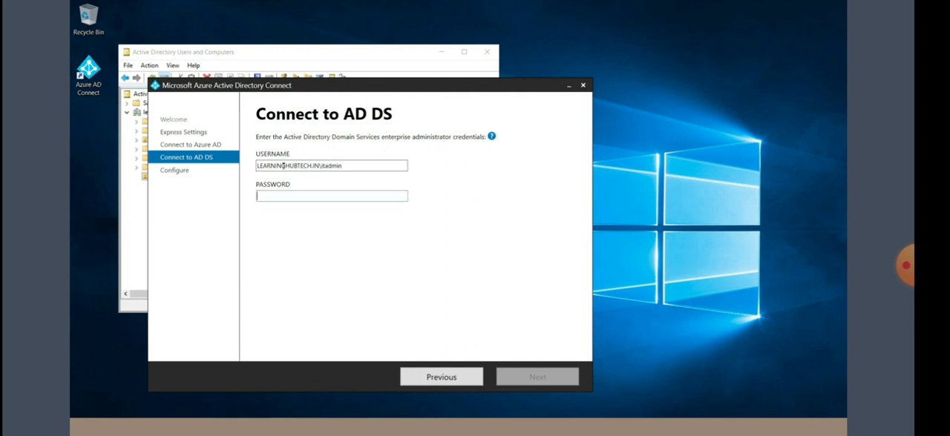
type("••••••")
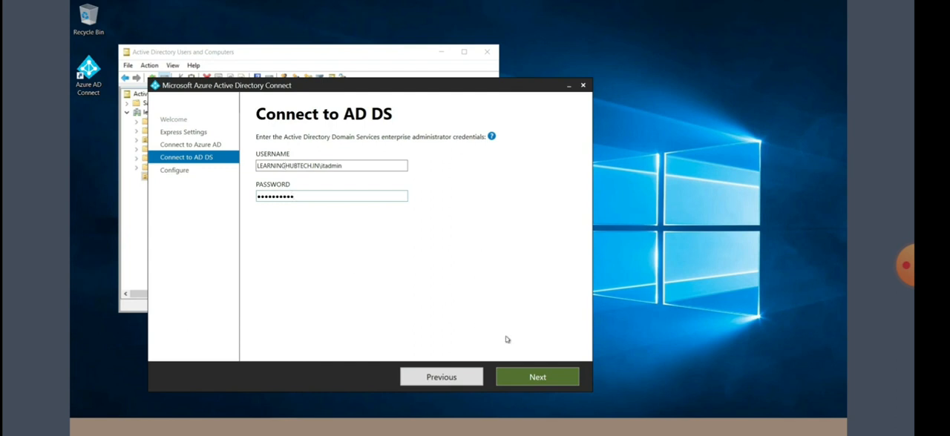
left_click(538, 377)
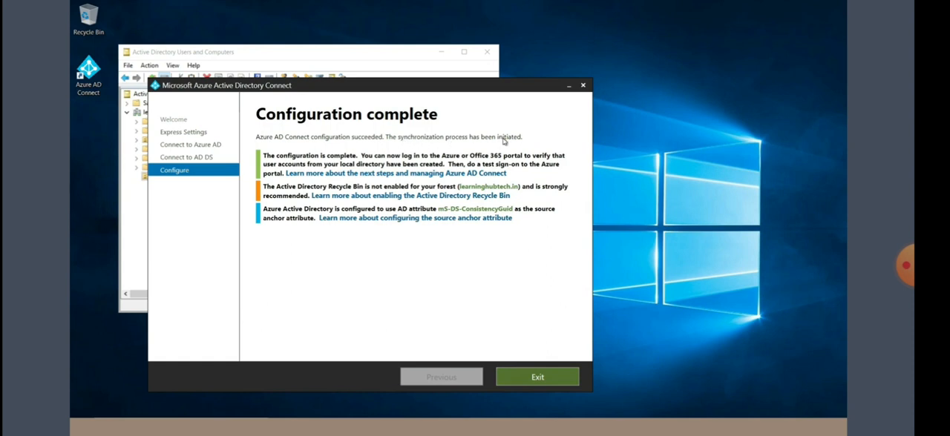
Step: Exit the Azure AD Connect wizard and open Programs and Features by running appwiz.cpl
left_click(535, 378)
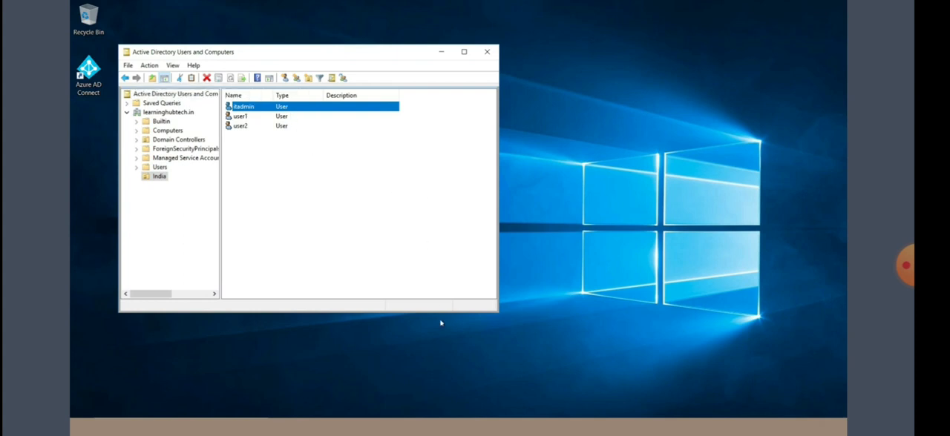
left_click(555, 357)
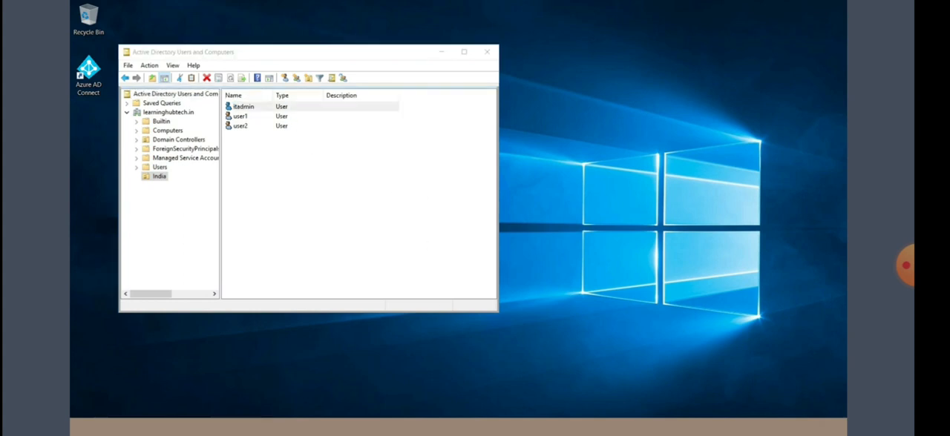
key("super+x")
left_click(95, 377)
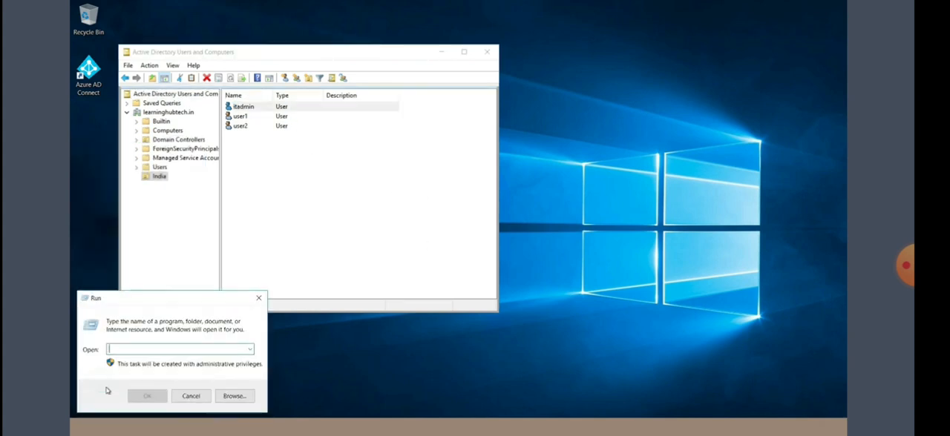
type("appwiz.cpl")
key("Return")
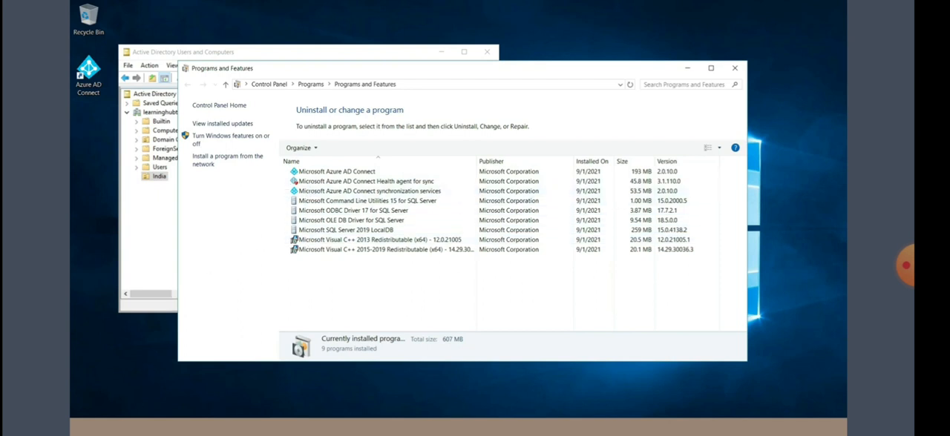
Step: Run services.msc to examine the Azure AD Connect services in the Services console, and minimize the console
key("super+x")
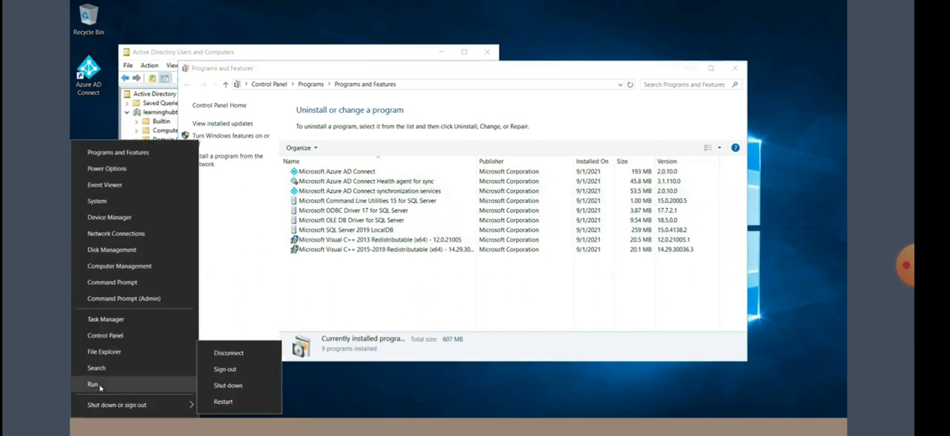
left_click(98, 384)
type("services.m")
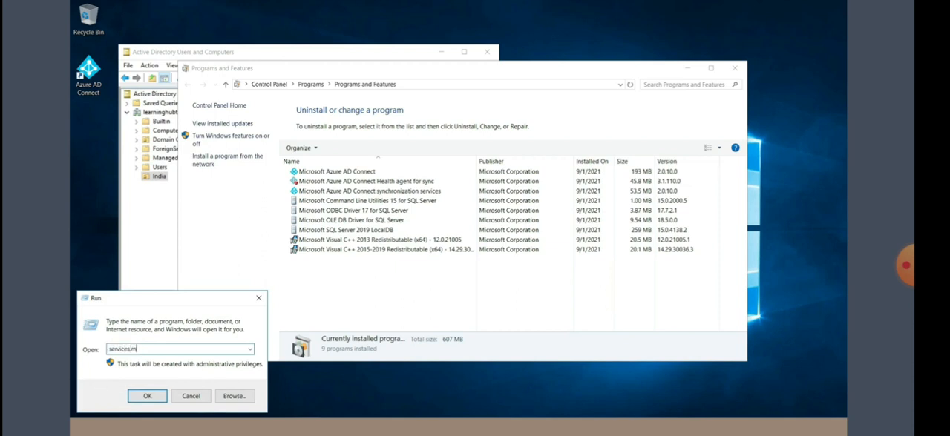
type("sc")
key("Return")
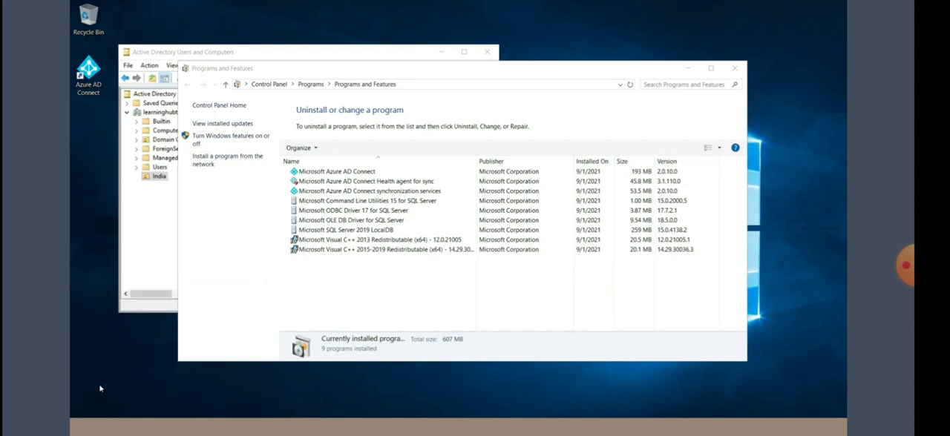
left_click(486, 35)
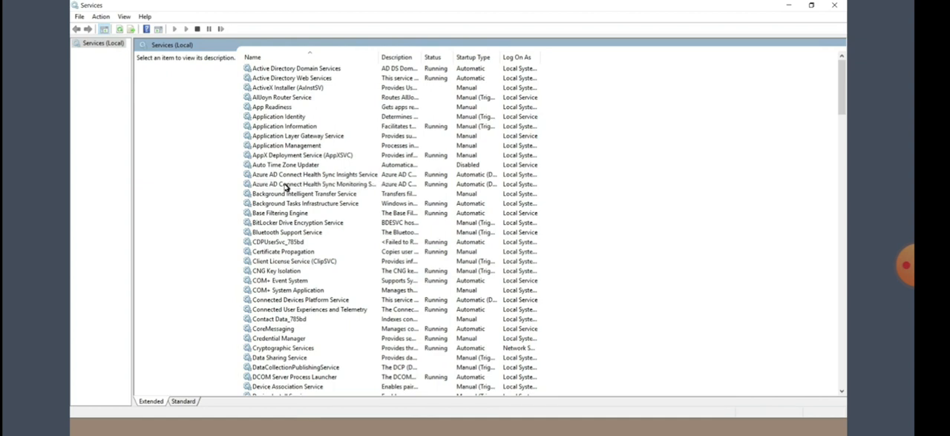
left_click(788, 9)
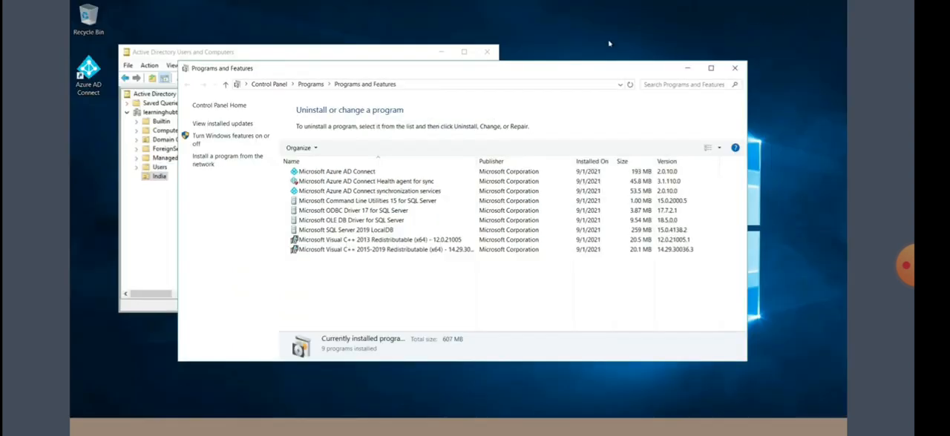
Step: View the India OU's users in Active Directory Users and Computers, and switch to the Azure portal to open the Default Directory's user list
left_click(141, 219)
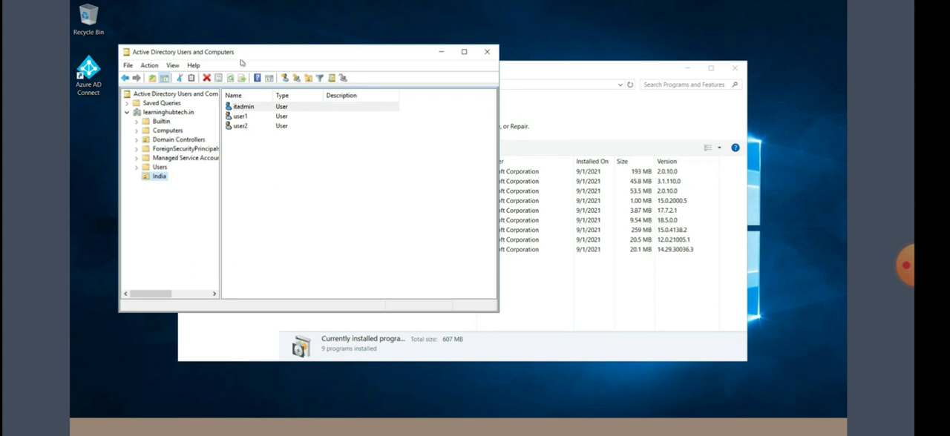
mouse_move(335, 4)
left_click(577, 7)
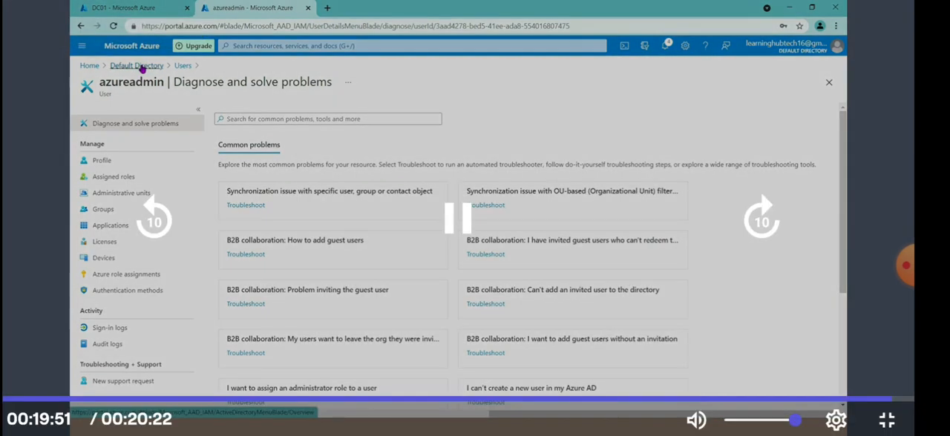
left_click(136, 65)
left_click(97, 193)
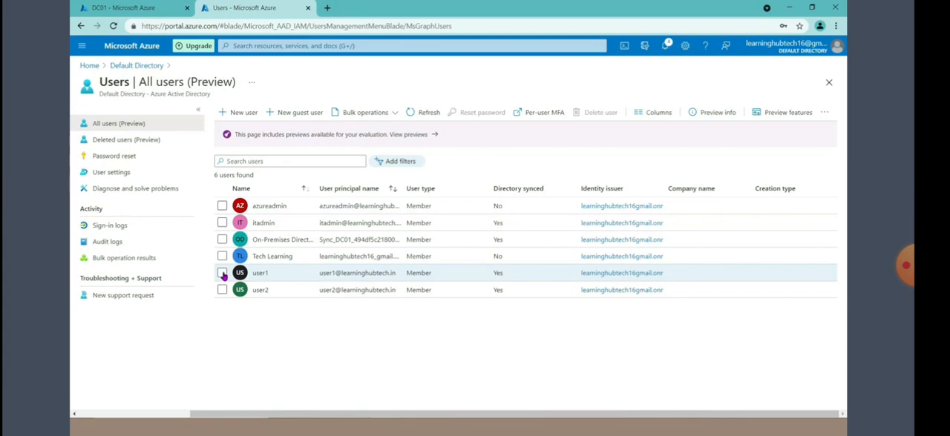
Step: Select the directory-synced accounts user1, user2 and itadmin in the Azure AD list of all users
left_click(223, 274)
left_click(223, 290)
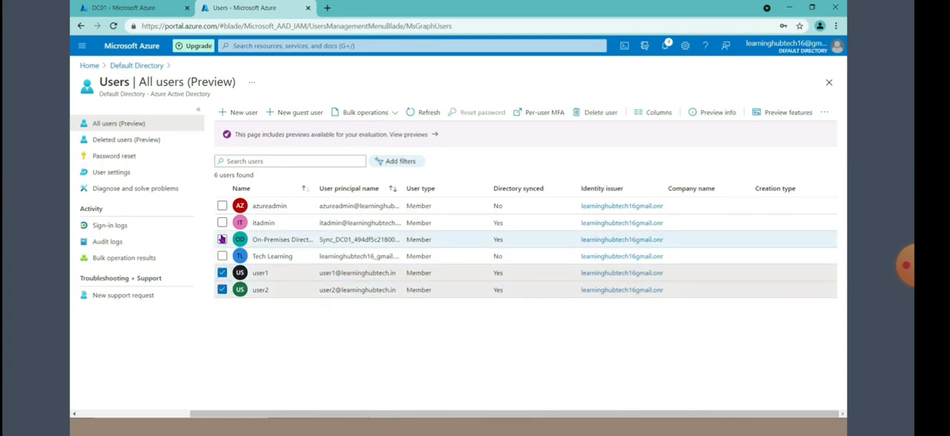
left_click(222, 224)
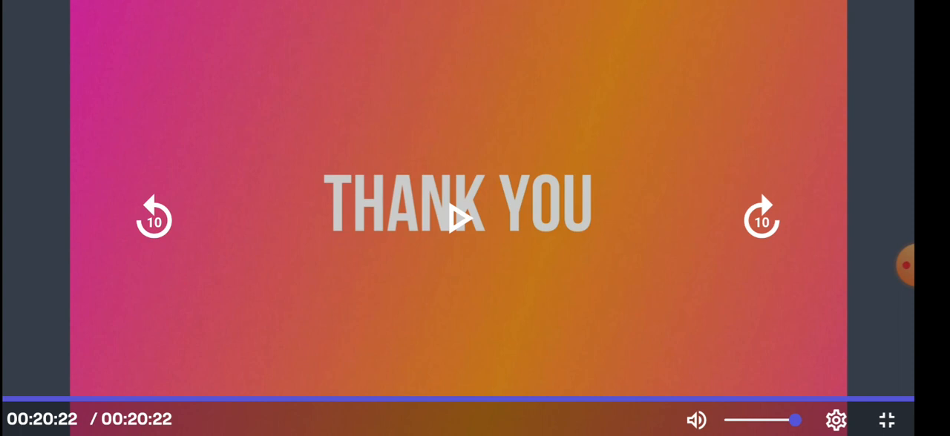
left_click(905, 265)
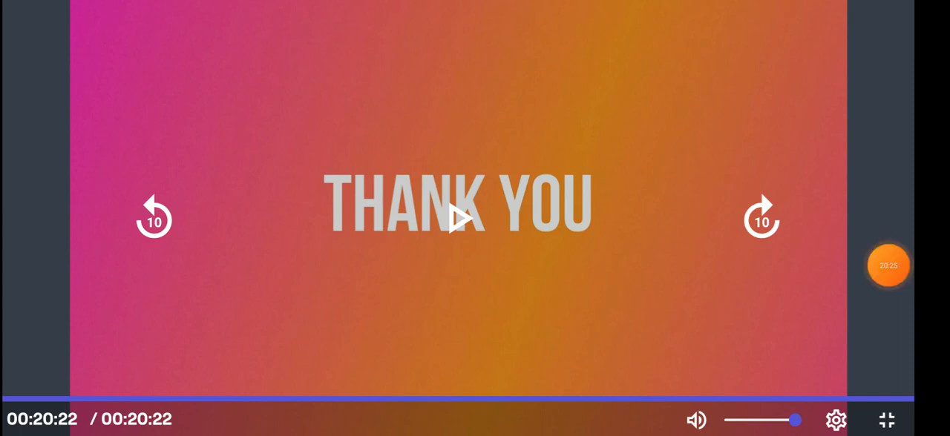